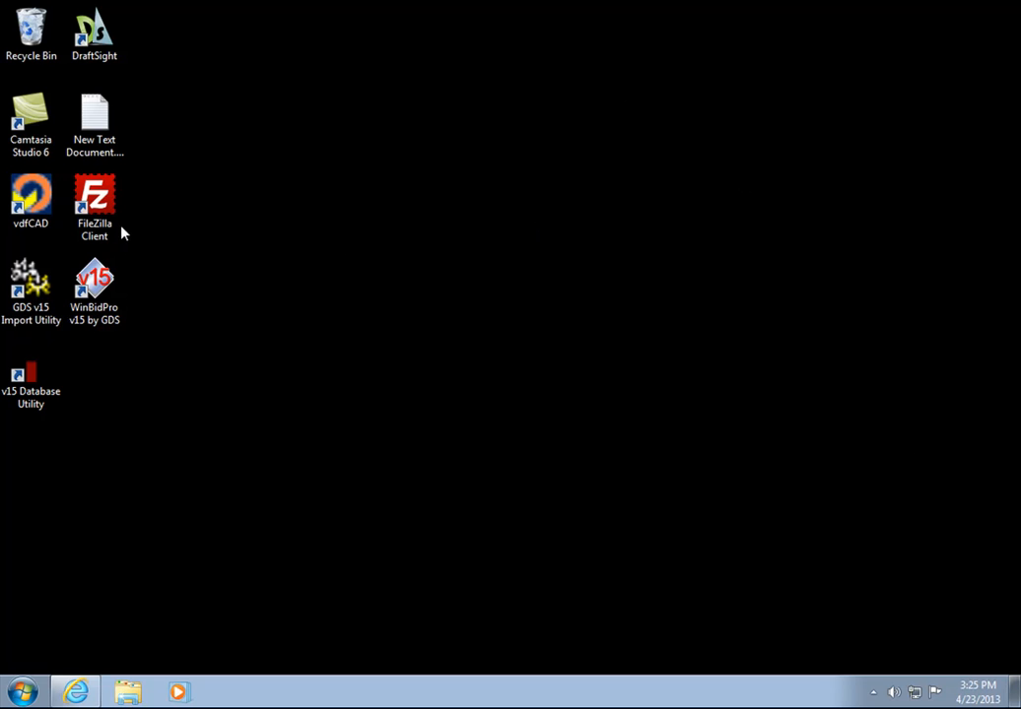
# - Switch to Internet Explorer and open the v15 Catalogs page from the GDS Storefront Estimating home page
pyautogui.click(74, 692)
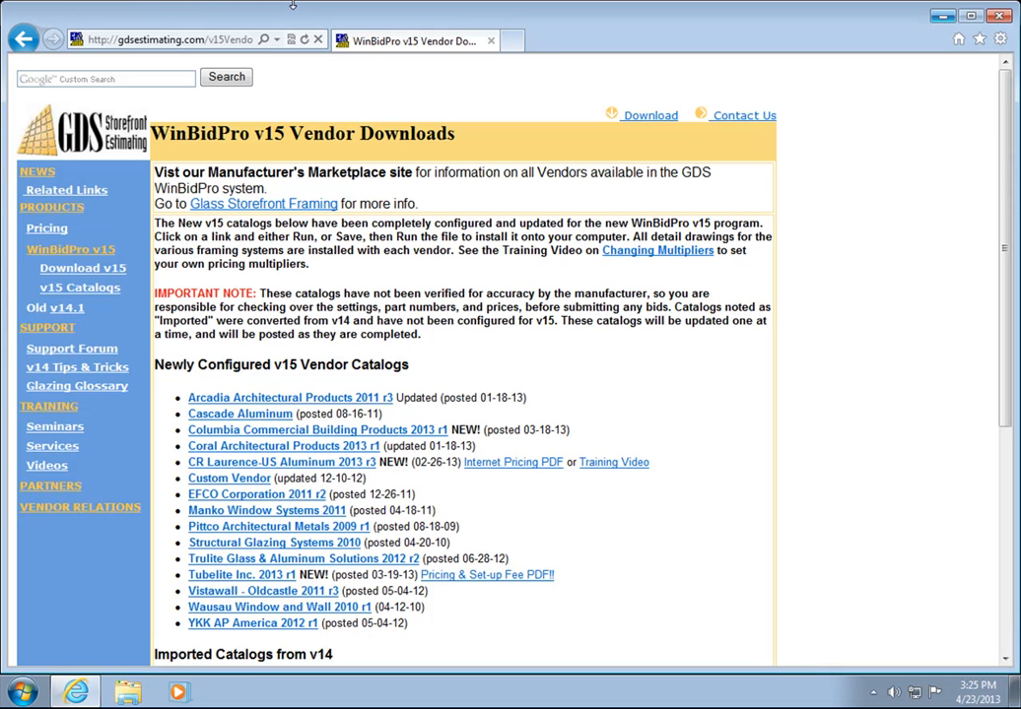
pyautogui.click(45, 119)
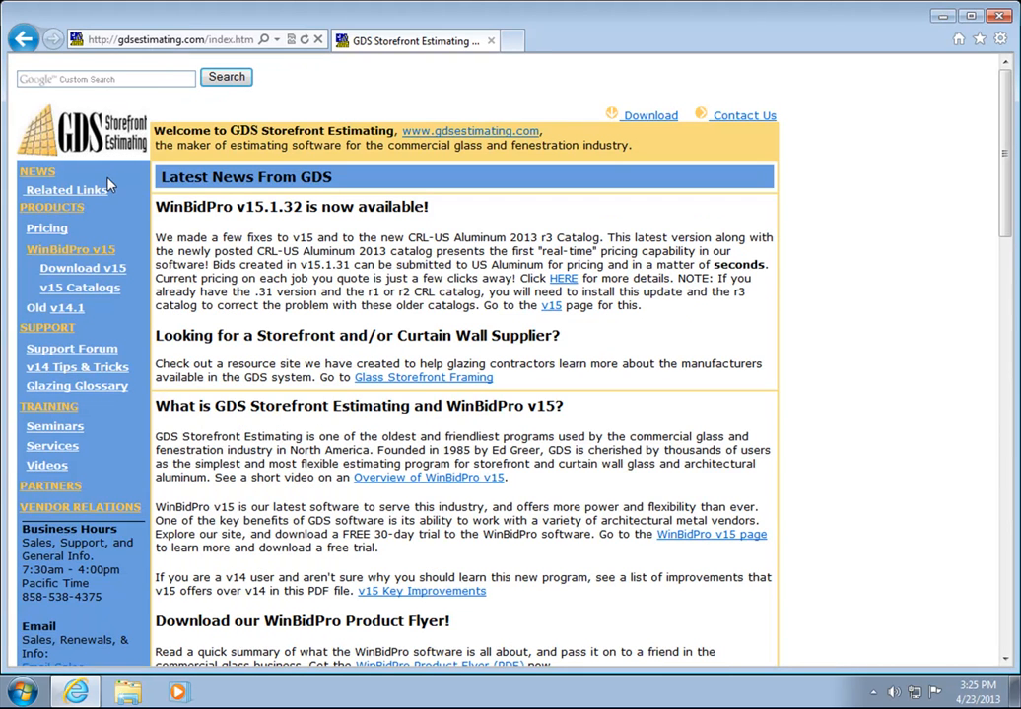
pyautogui.click(79, 287)
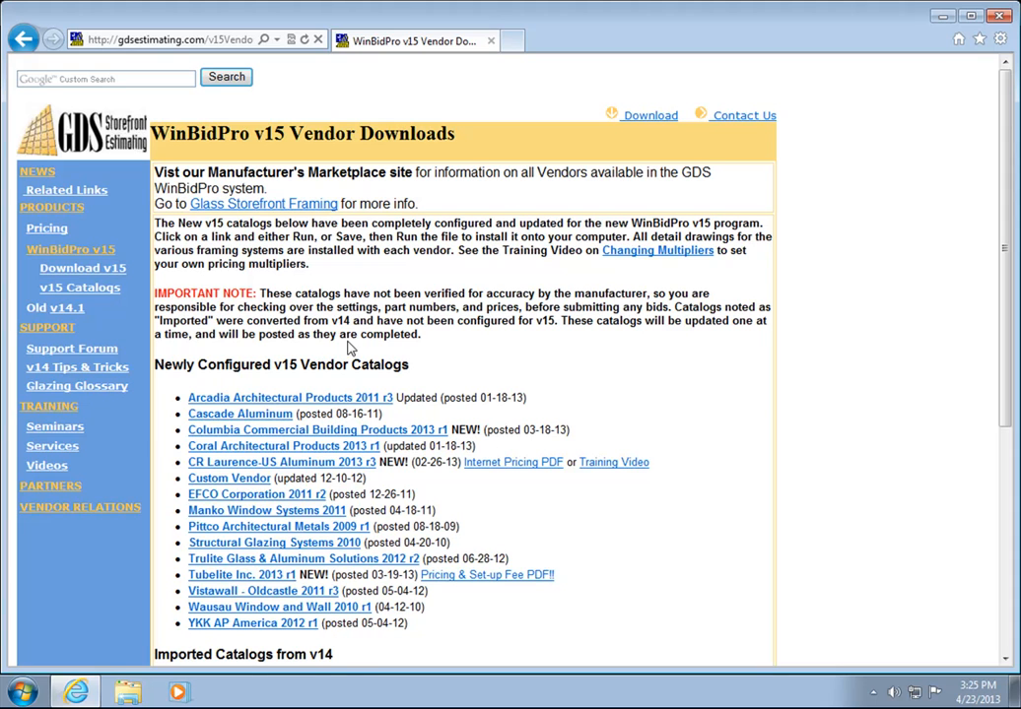
# - Request the Tubelite Inc. 2013 r1 catalog download, cancel it and minimize the browser
pyautogui.click(248, 580)
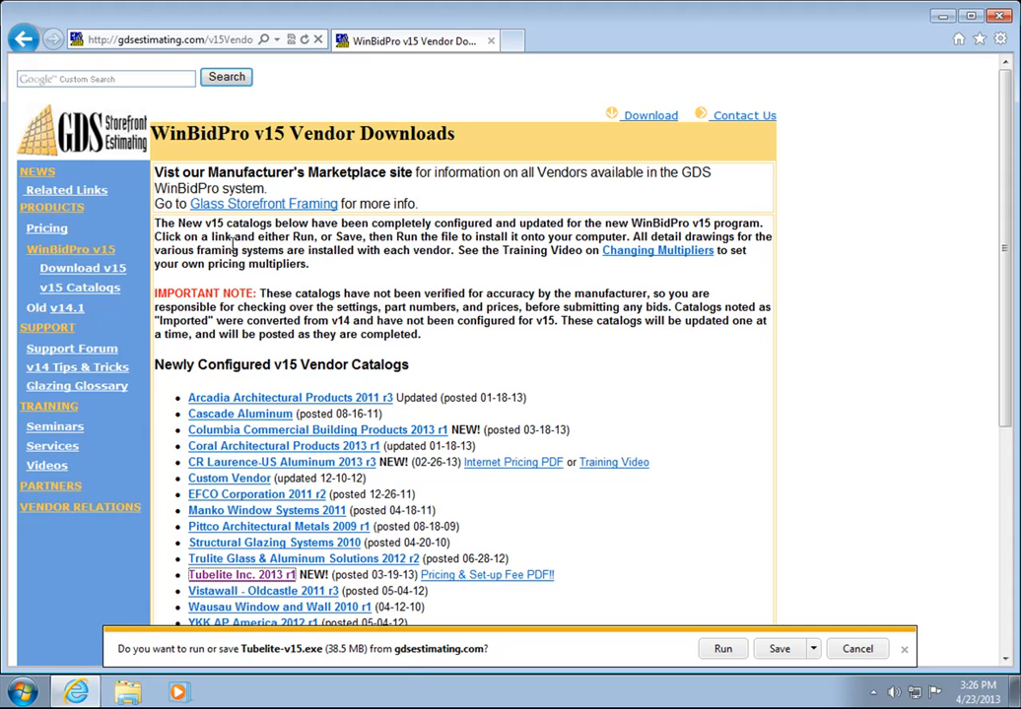
pyautogui.click(859, 648)
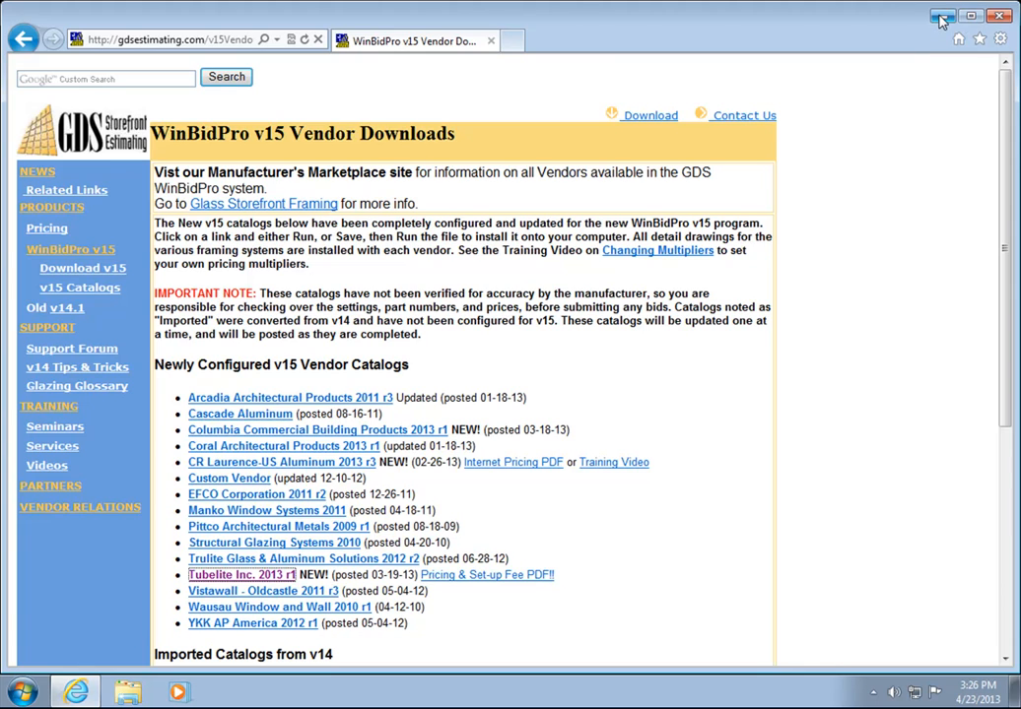
pyautogui.click(940, 21)
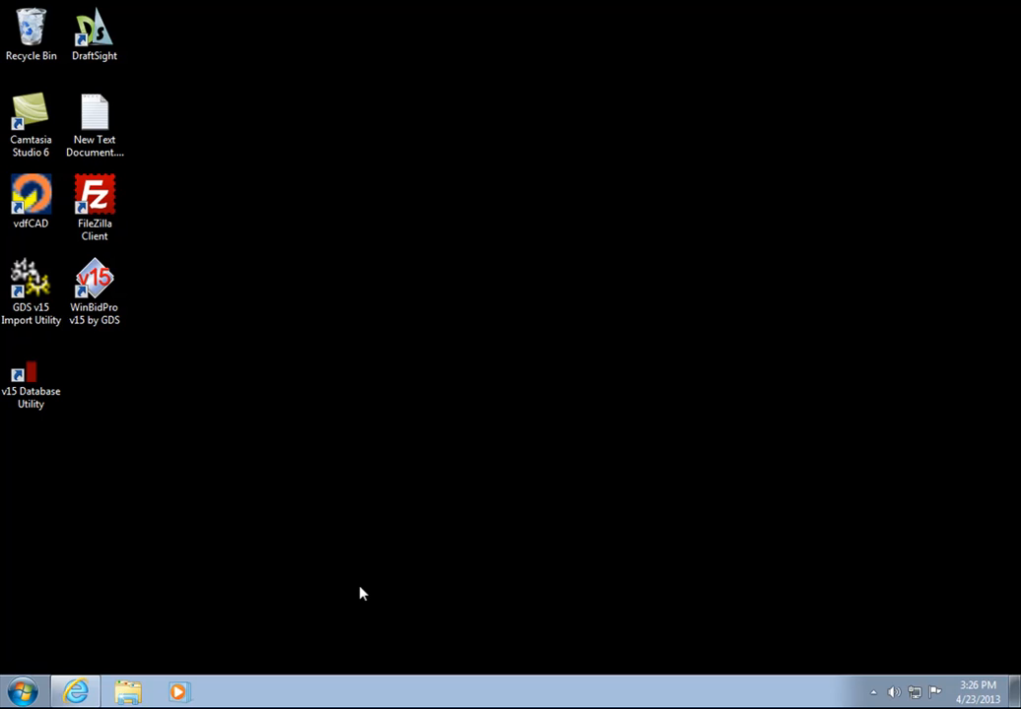
# - Launch WinBidPro v15, log in with the preselected user and open the Tubelite Inc 2013 r1 vendor
pyautogui.doubleClick(121, 302)
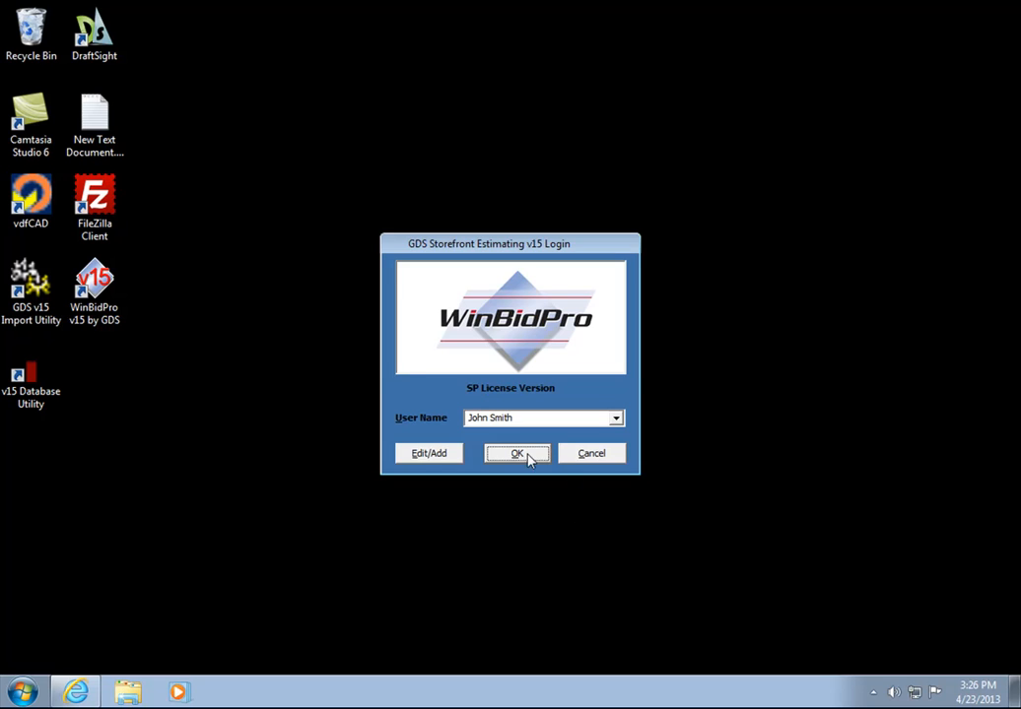
pyautogui.click(520, 455)
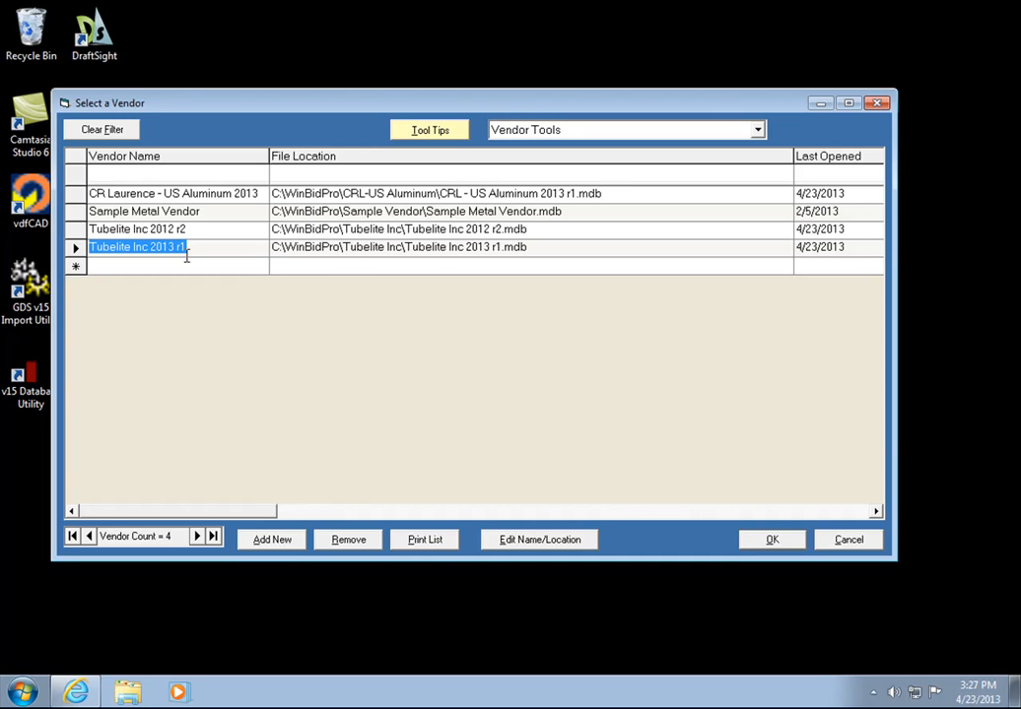
pyautogui.click(774, 541)
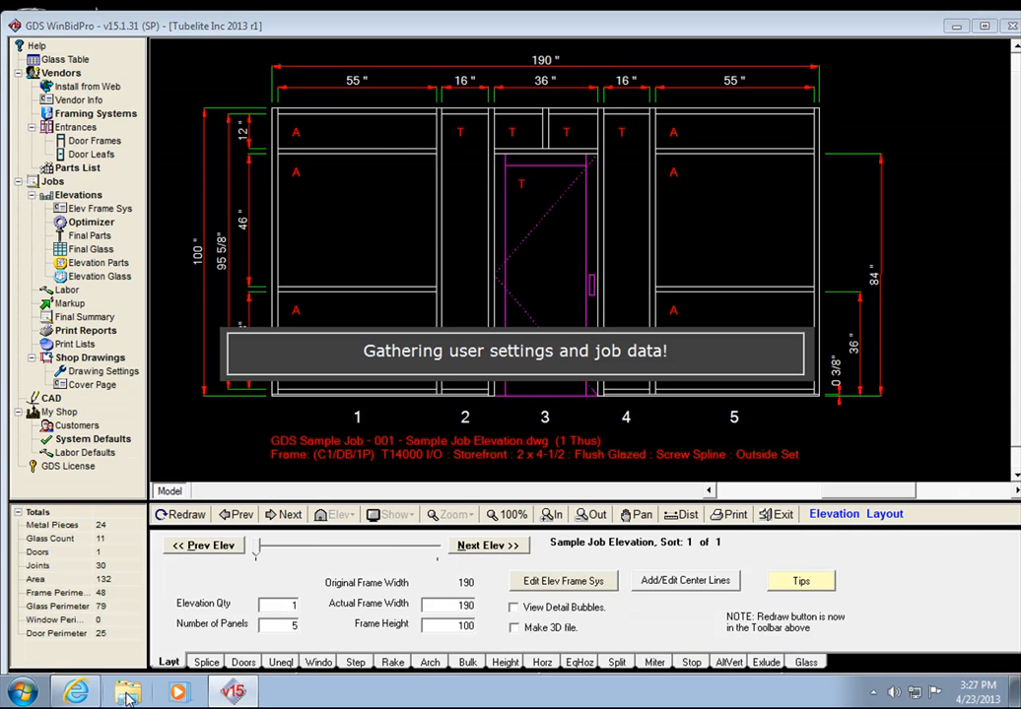
# - Switch to Windows Explorer, go to C:\WinBidPro\Tubelite Inc and run UpdateTubelite.exe
pyautogui.click(128, 694)
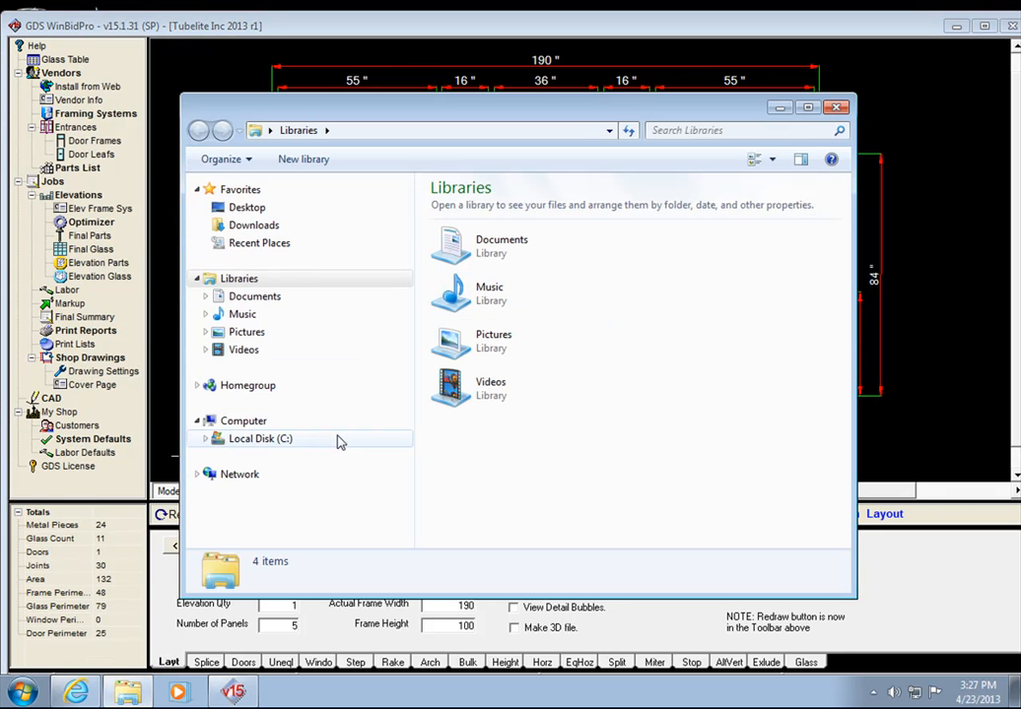
pyautogui.click(256, 442)
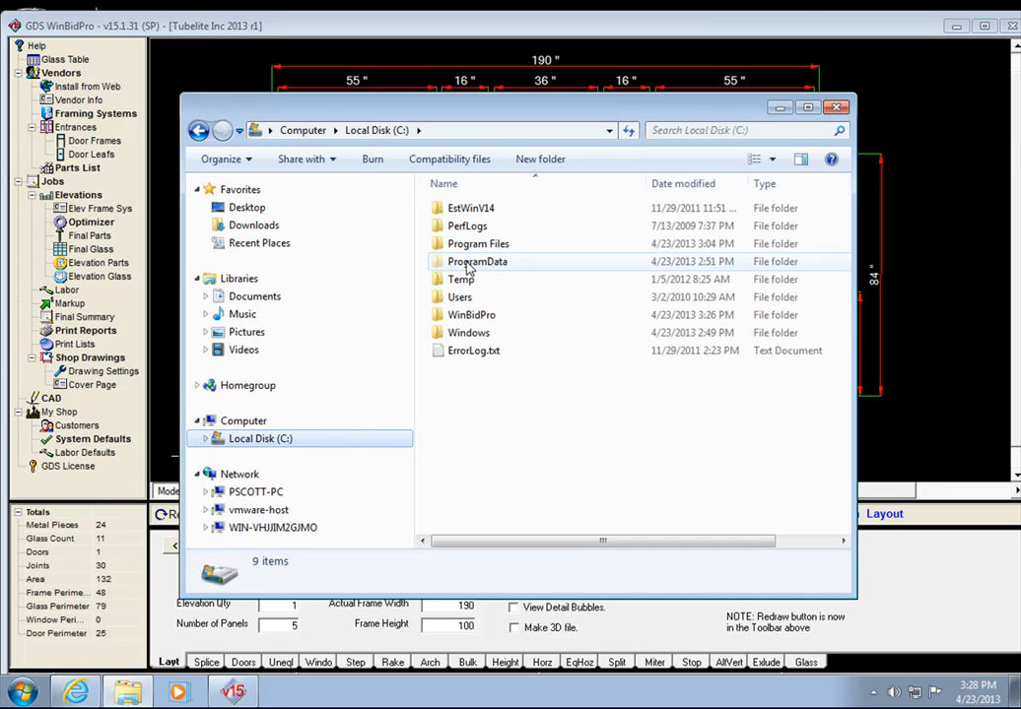
pyautogui.doubleClick(471, 315)
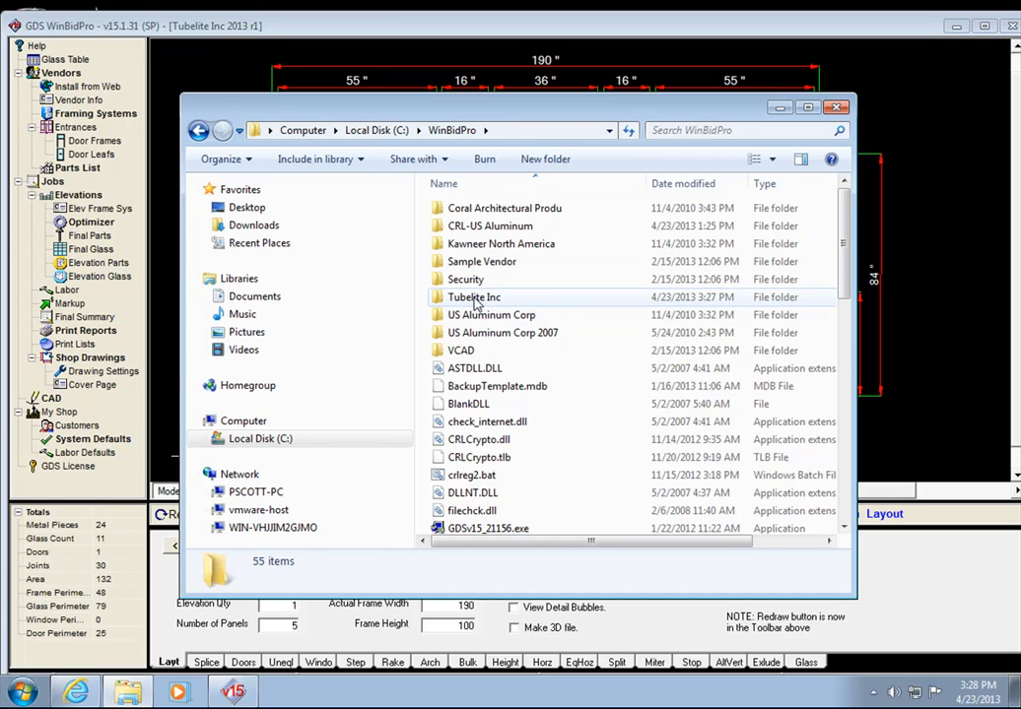
pyautogui.doubleClick(473, 300)
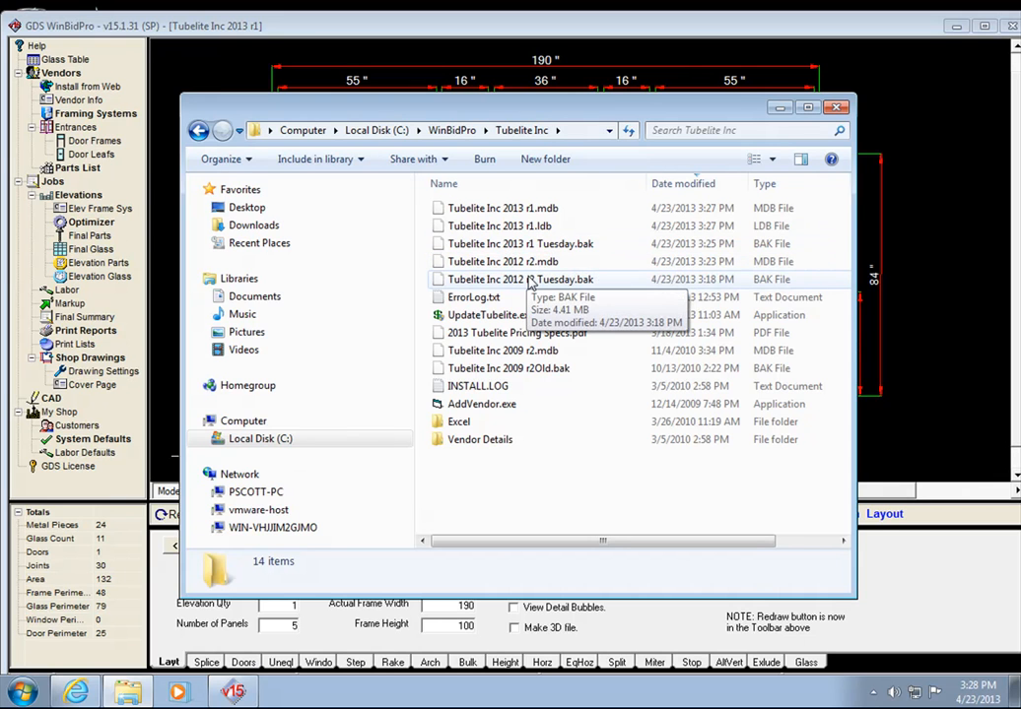
pyautogui.click(500, 317)
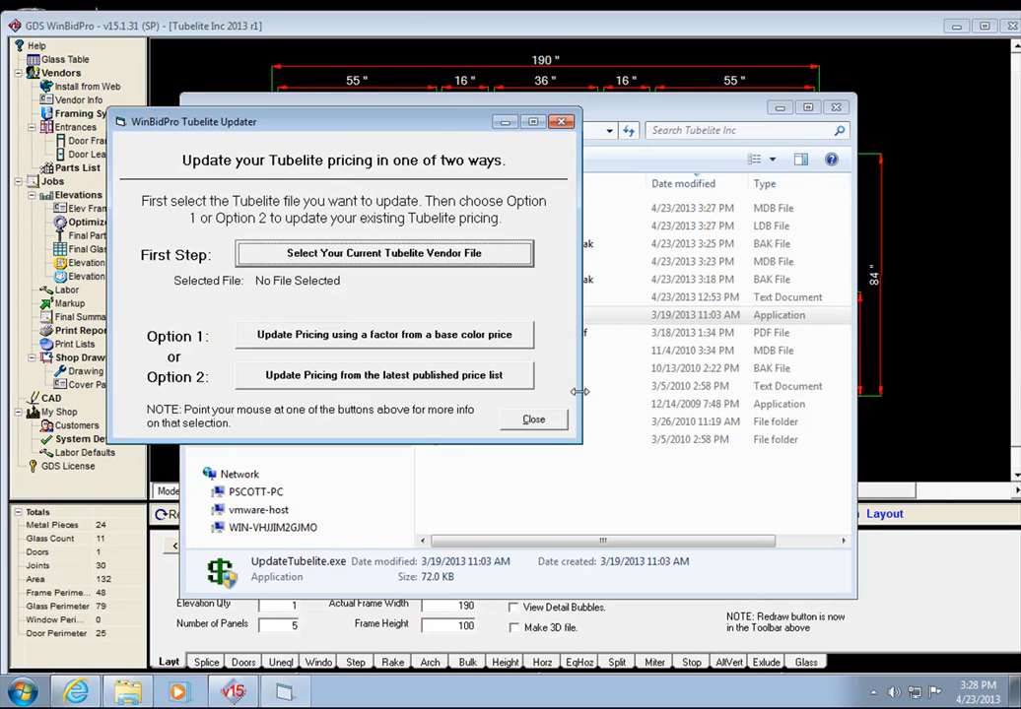
# - Select Tubelite Inc 2012 r2.mdb as the current Tubelite vendor file in the updater
pyautogui.click(434, 256)
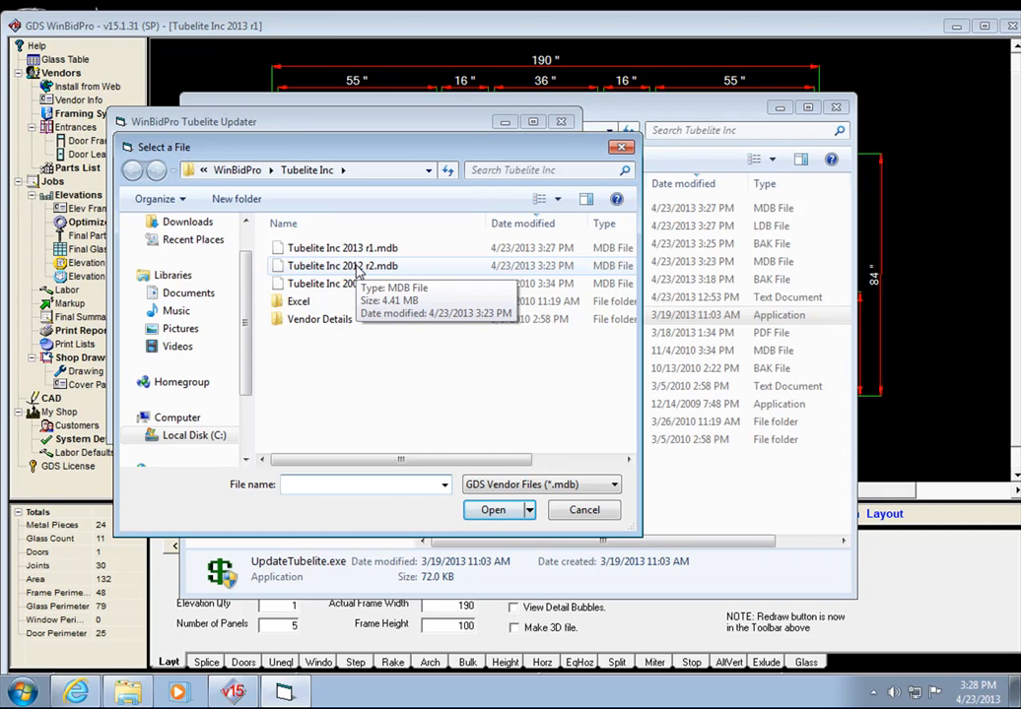
pyautogui.click(357, 268)
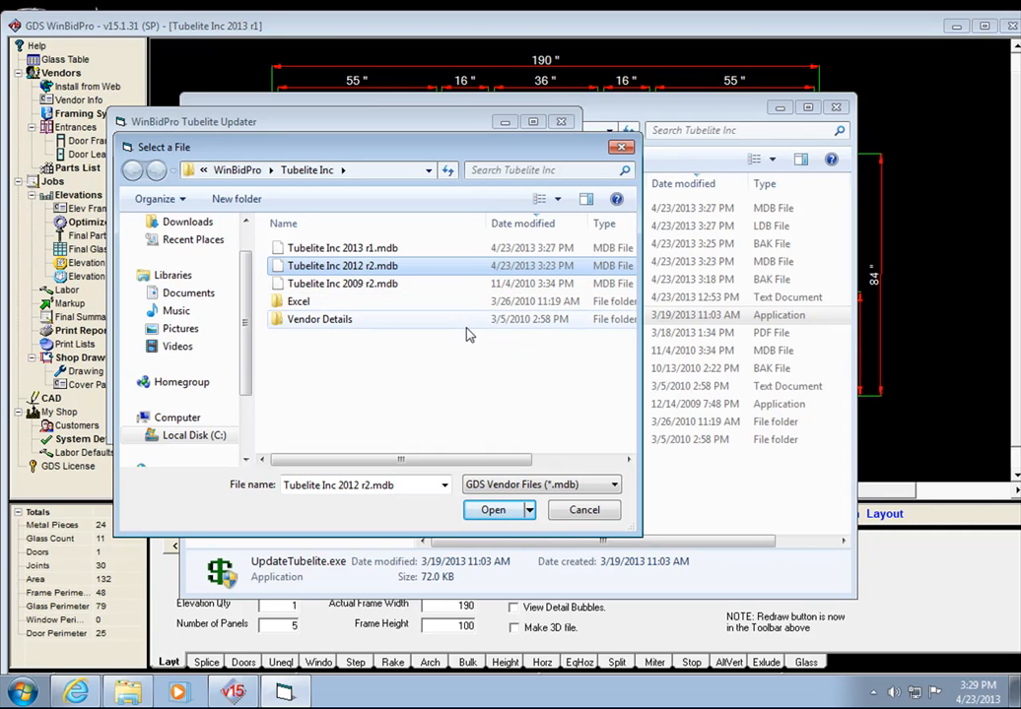
pyautogui.click(498, 512)
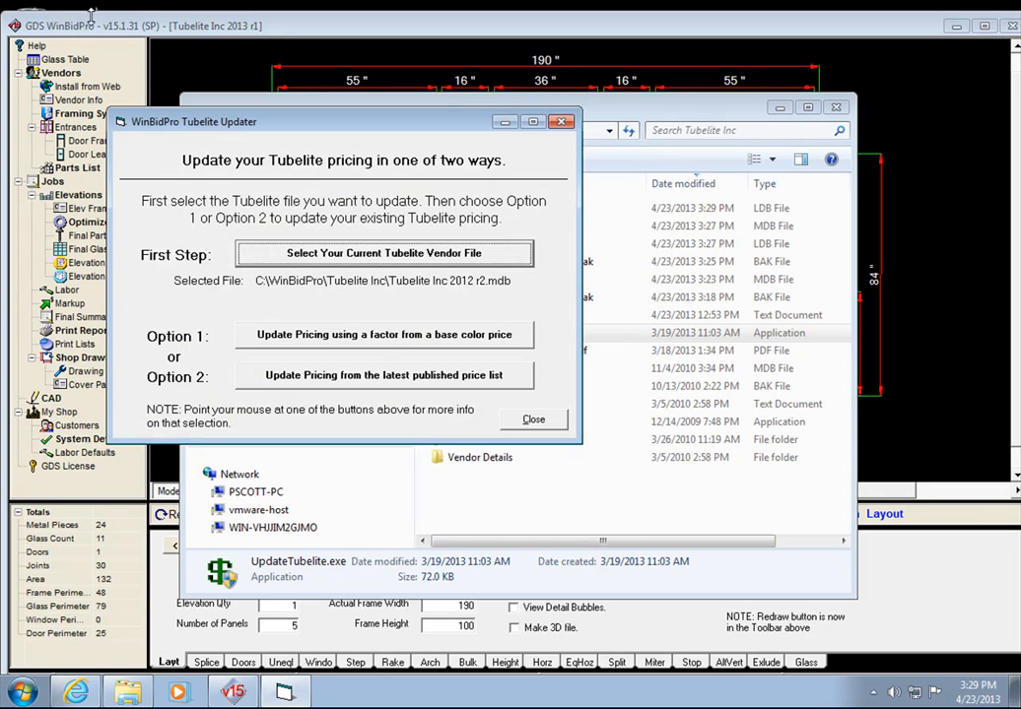
# - Switch to WinBidPro, check the Tubelite file locations in the vendor list and close the list without changing vendor
pyautogui.click(91, 21)
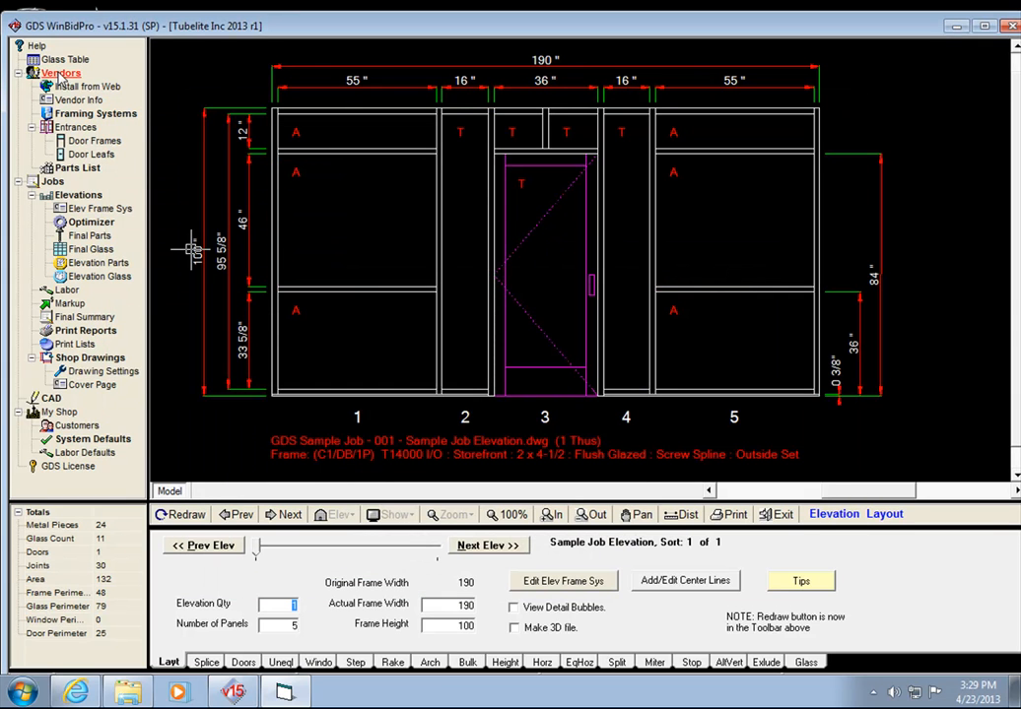
pyautogui.click(61, 75)
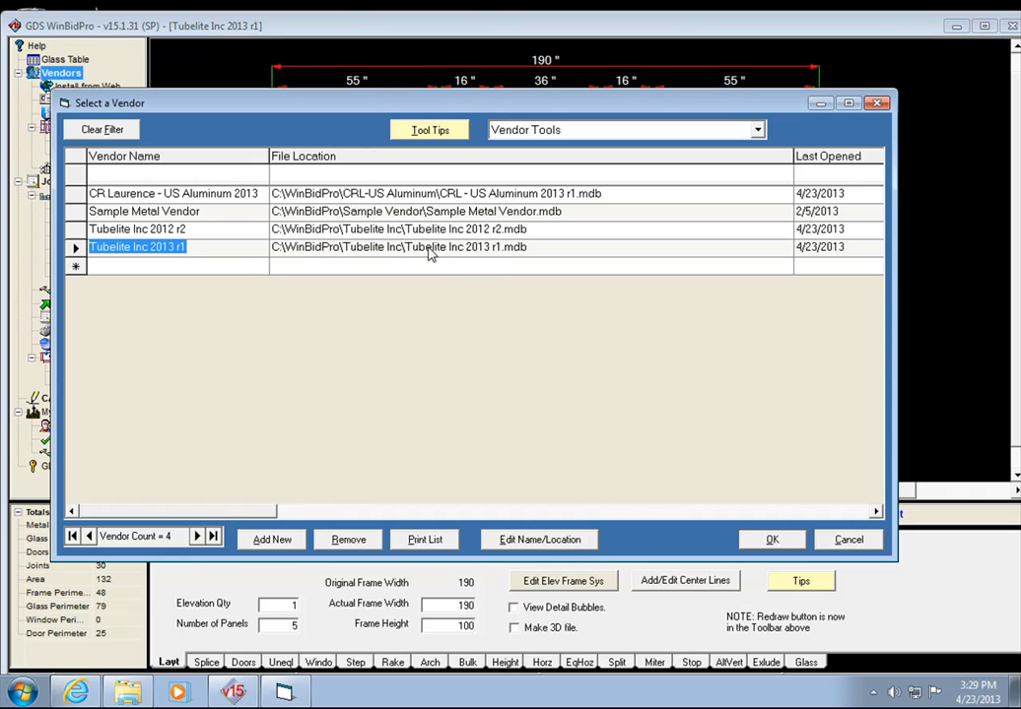
pyautogui.click(845, 540)
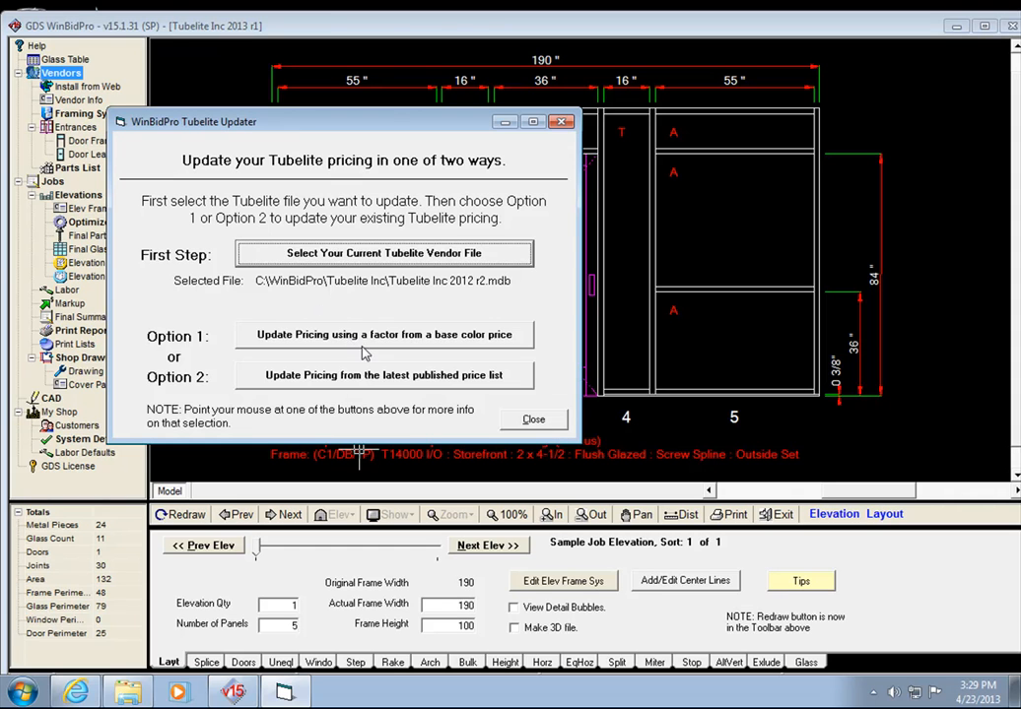
# - Update the selected file's pricing from the latest published price list, using Tubelite Inc 2013 r1.mdb as the source, and close the updater
pyautogui.moveTo(271, 386)
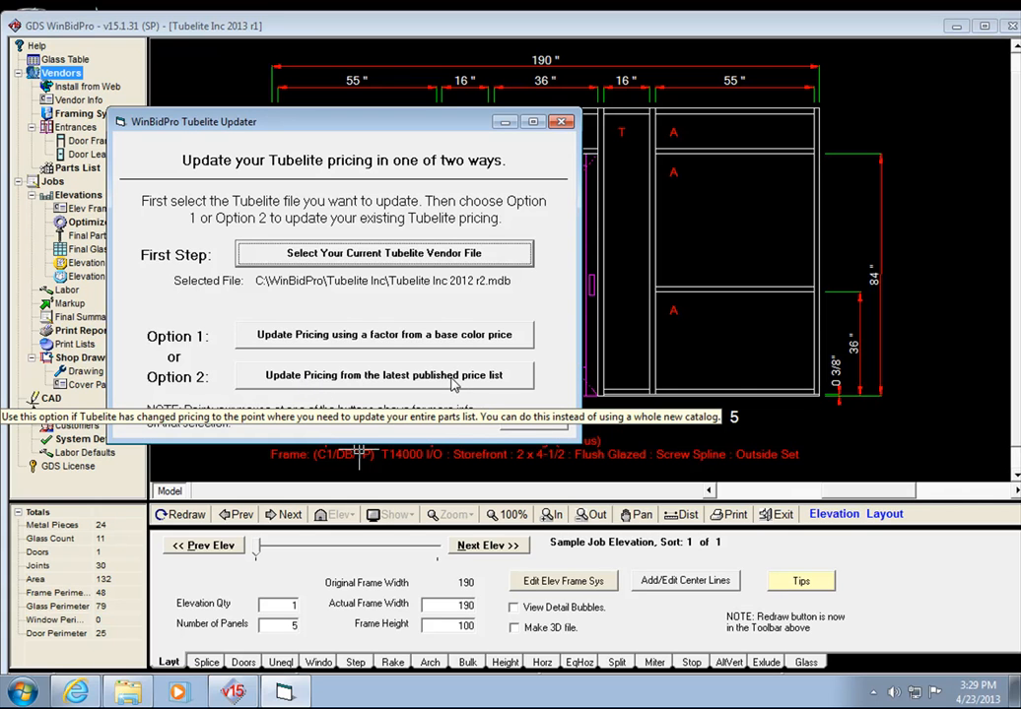
pyautogui.click(384, 253)
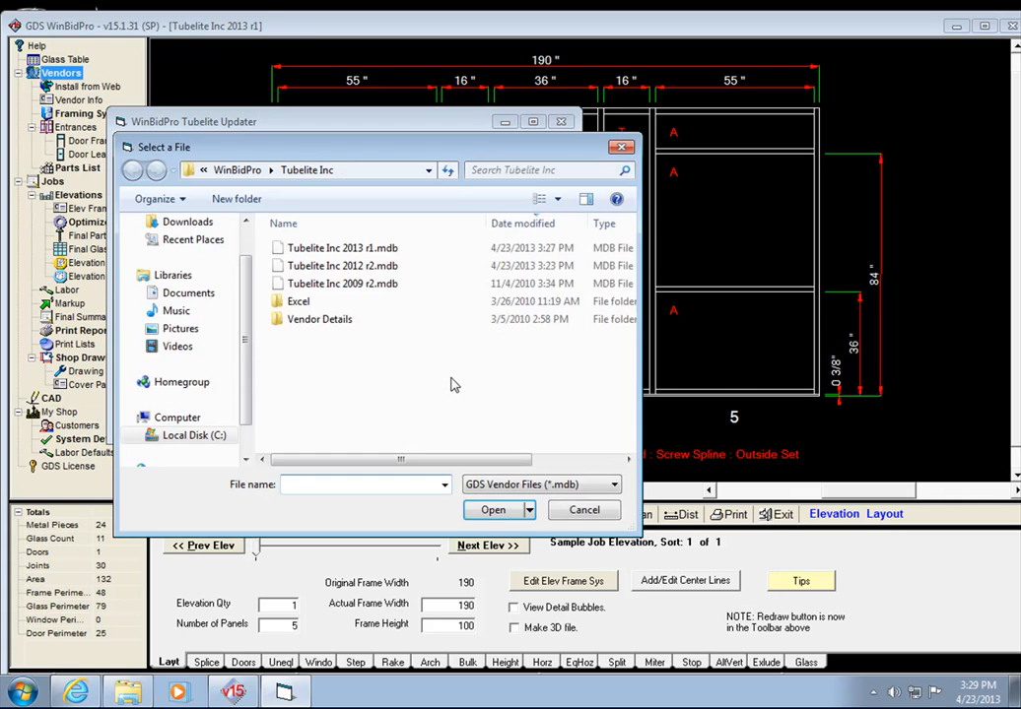
pyautogui.click(349, 252)
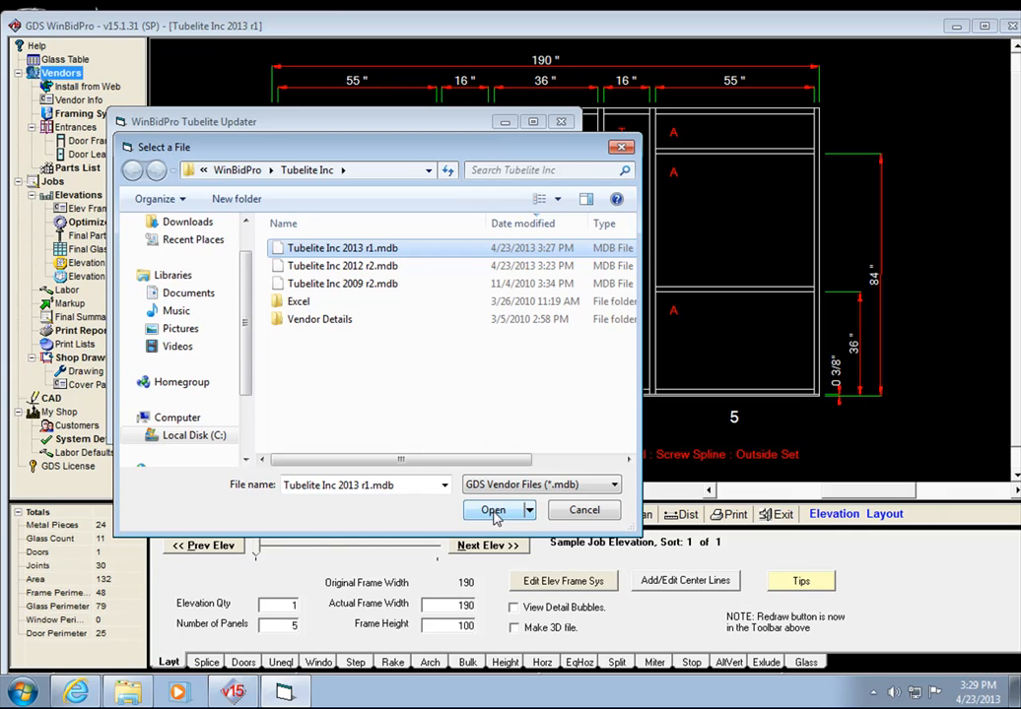
pyautogui.click(492, 513)
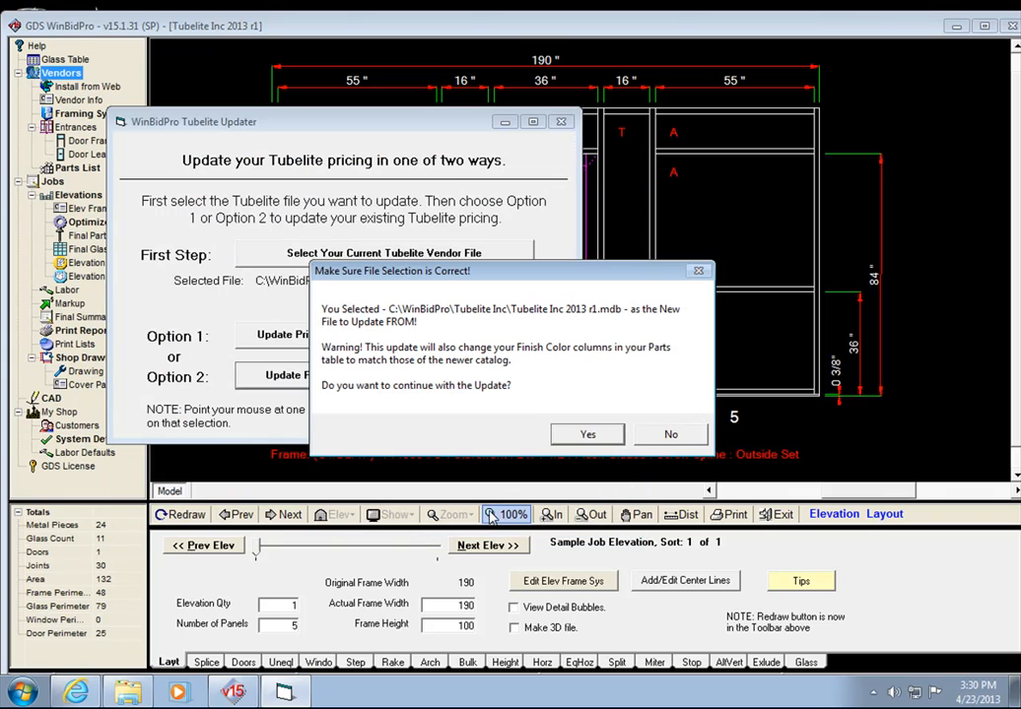
pyautogui.click(587, 435)
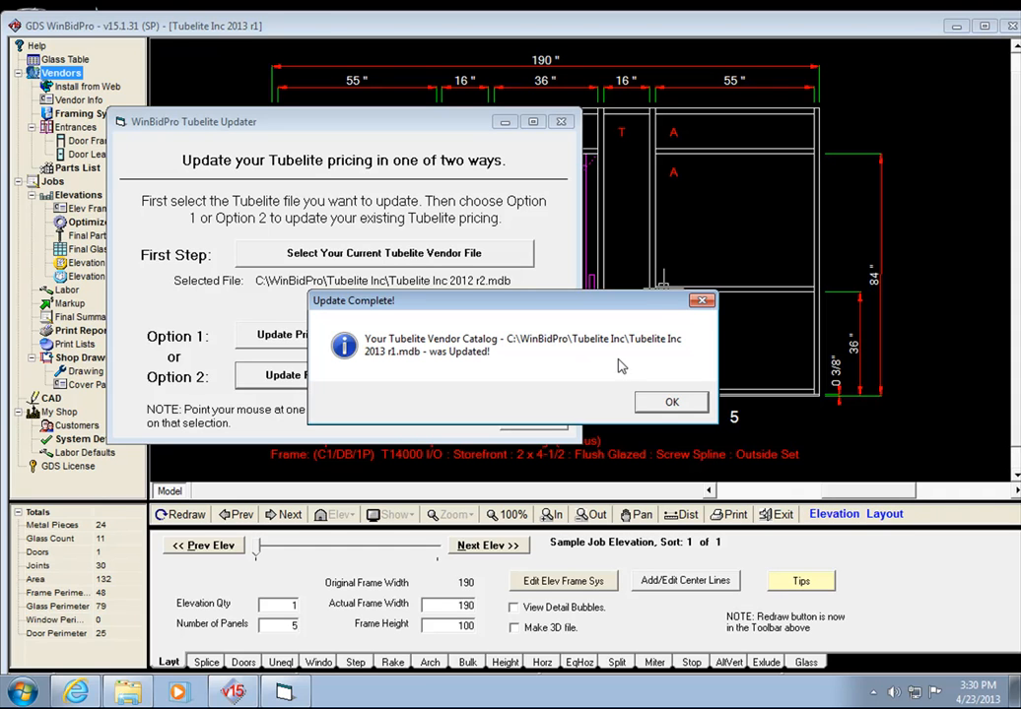
pyautogui.click(667, 405)
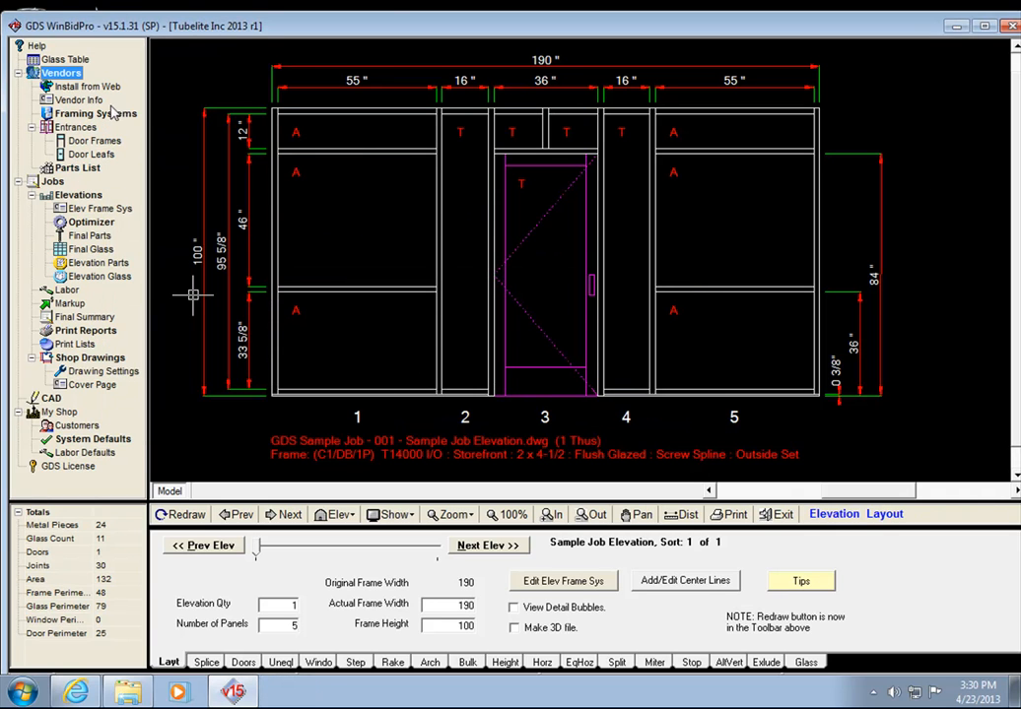
# - Remove Tubelite Inc 2013 r1 from the WinBidPro vendor list
pyautogui.click(59, 73)
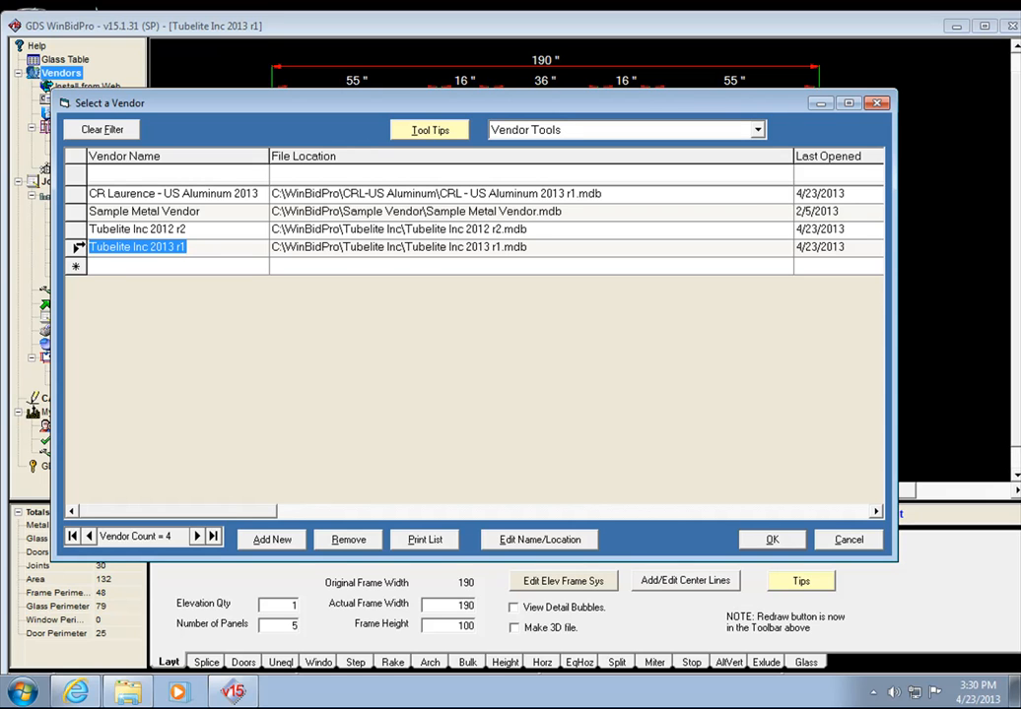
pyautogui.click(79, 247)
pyautogui.click(337, 541)
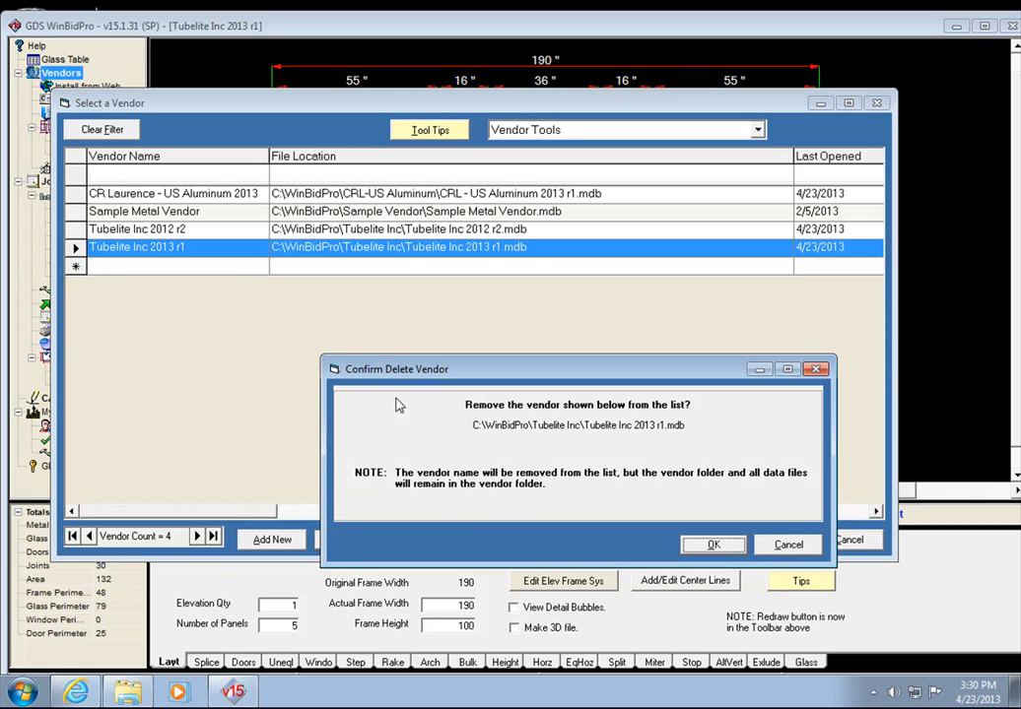
pyautogui.click(711, 545)
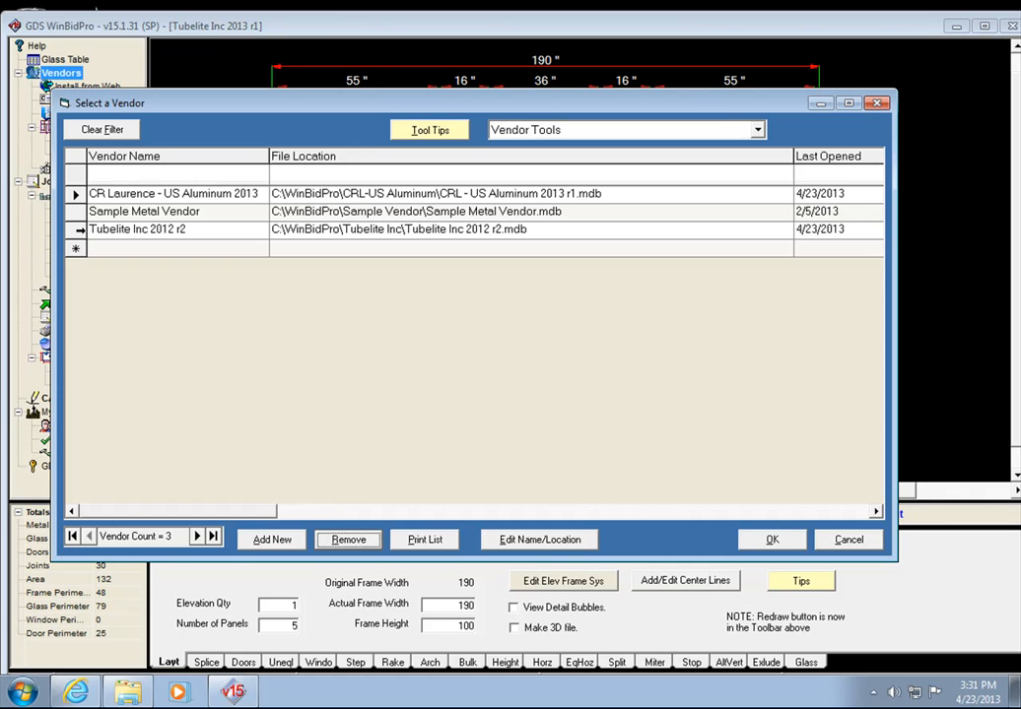
# - Open the Tubelite Inc 2012 r2 vendor and review the finish color price columns in its Parts List
pyautogui.click(78, 231)
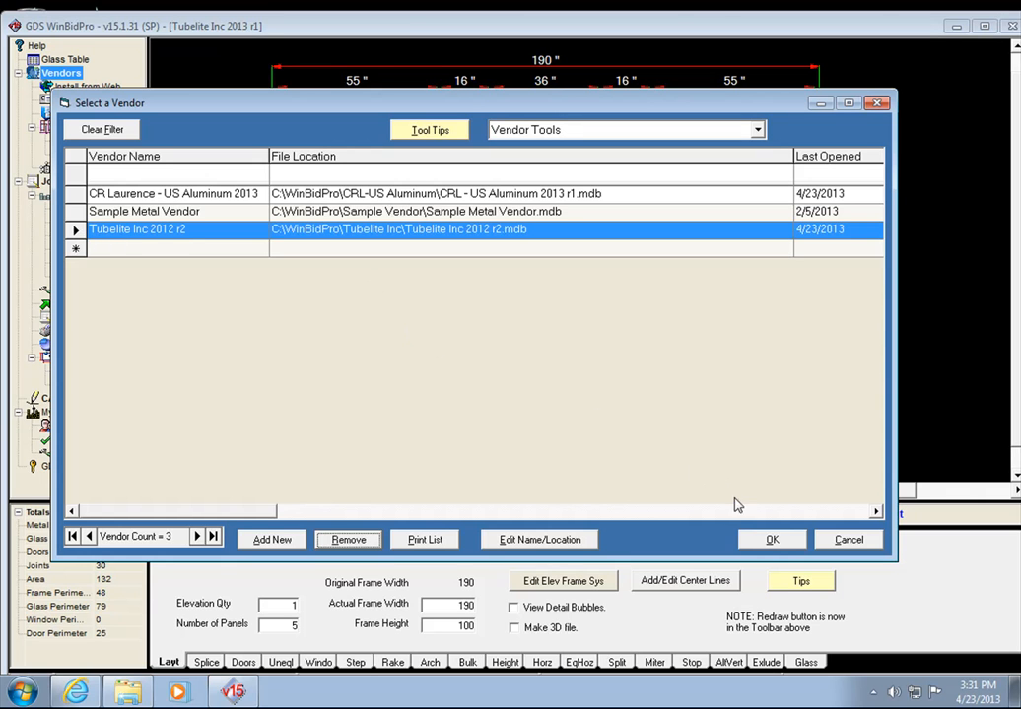
pyautogui.click(765, 544)
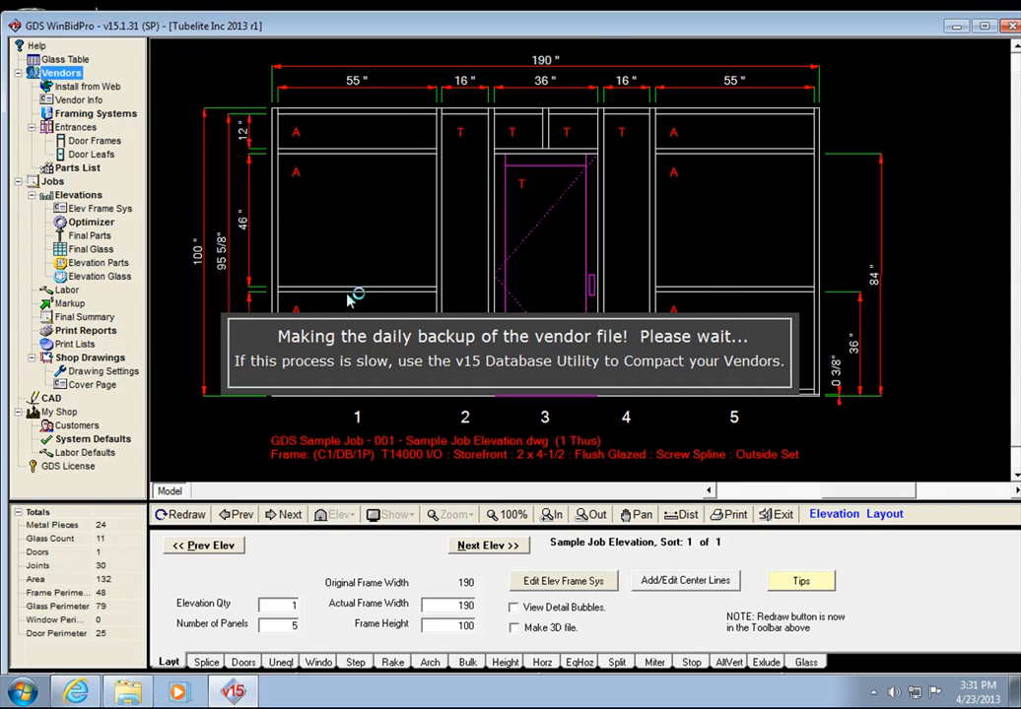
pyautogui.click(80, 171)
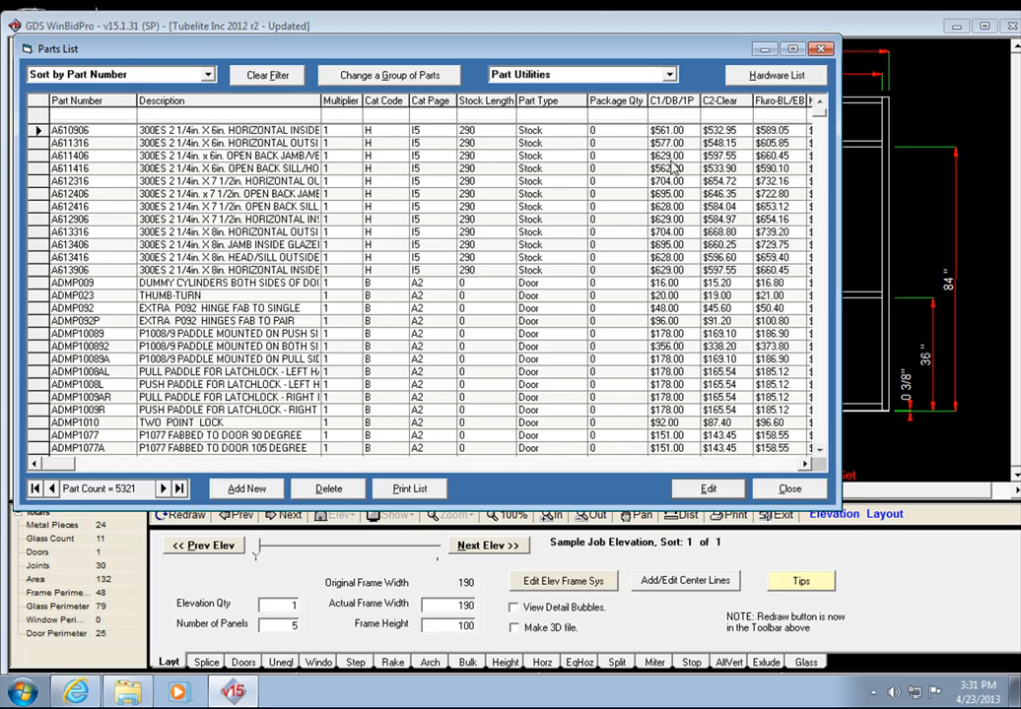
pyautogui.click(804, 464)
pyautogui.click(804, 464)
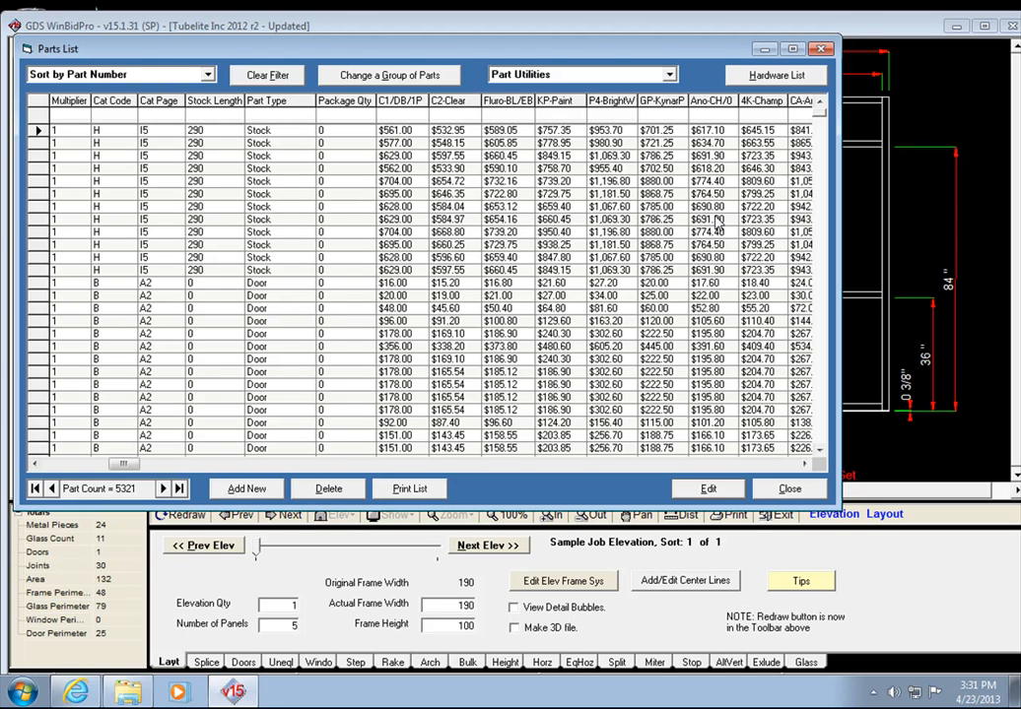
pyautogui.click(789, 489)
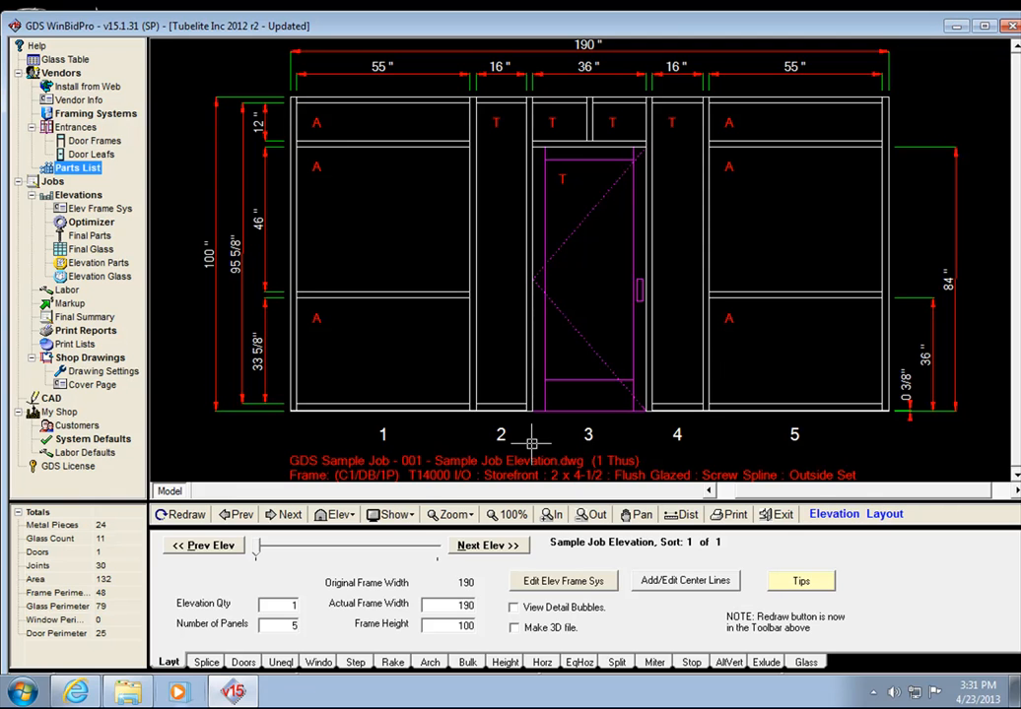
# - Launch UpdateTubelite.exe from the Tubelite Inc folder and select Tubelite Inc 2012 r2.mdb as the current vendor file
pyautogui.click(135, 695)
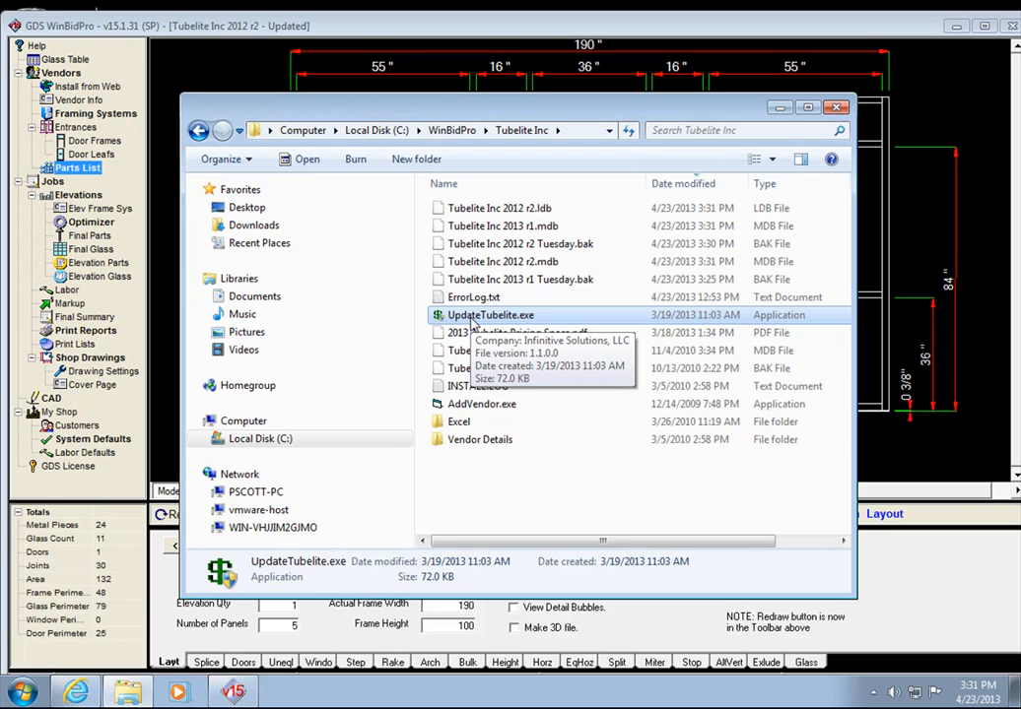
pyautogui.doubleClick(498, 326)
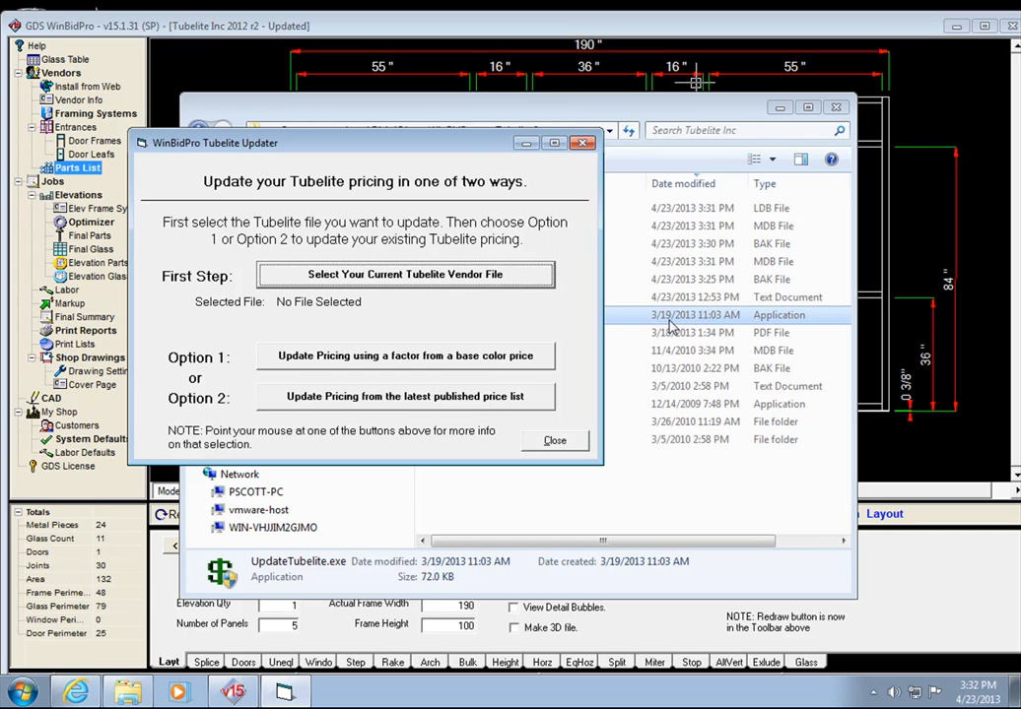
pyautogui.click(369, 276)
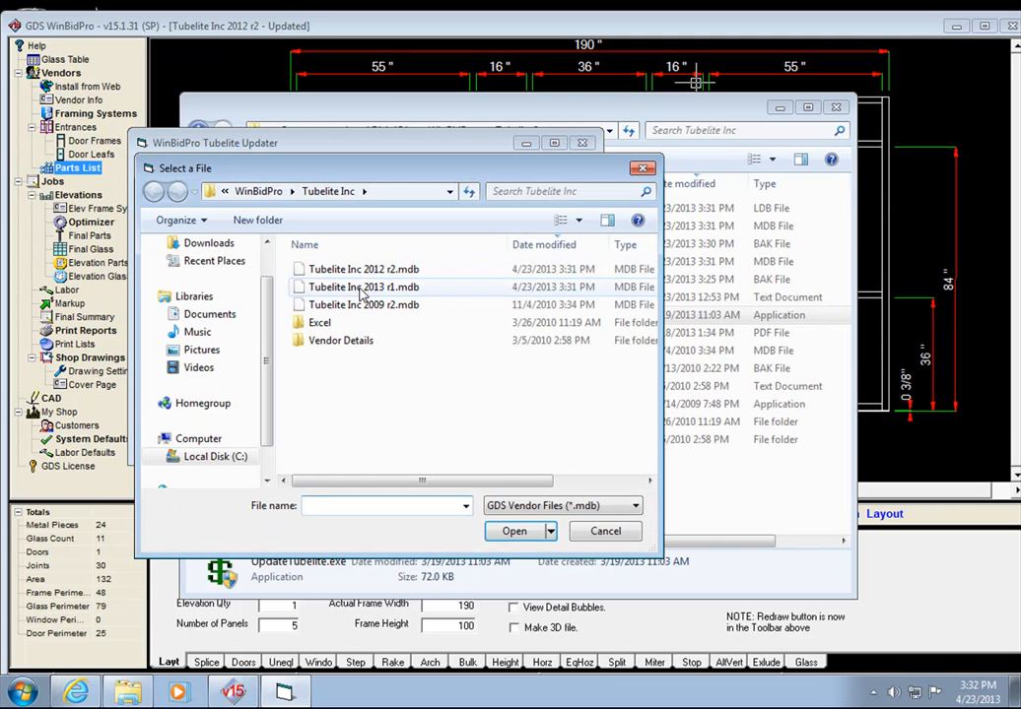
pyautogui.click(370, 272)
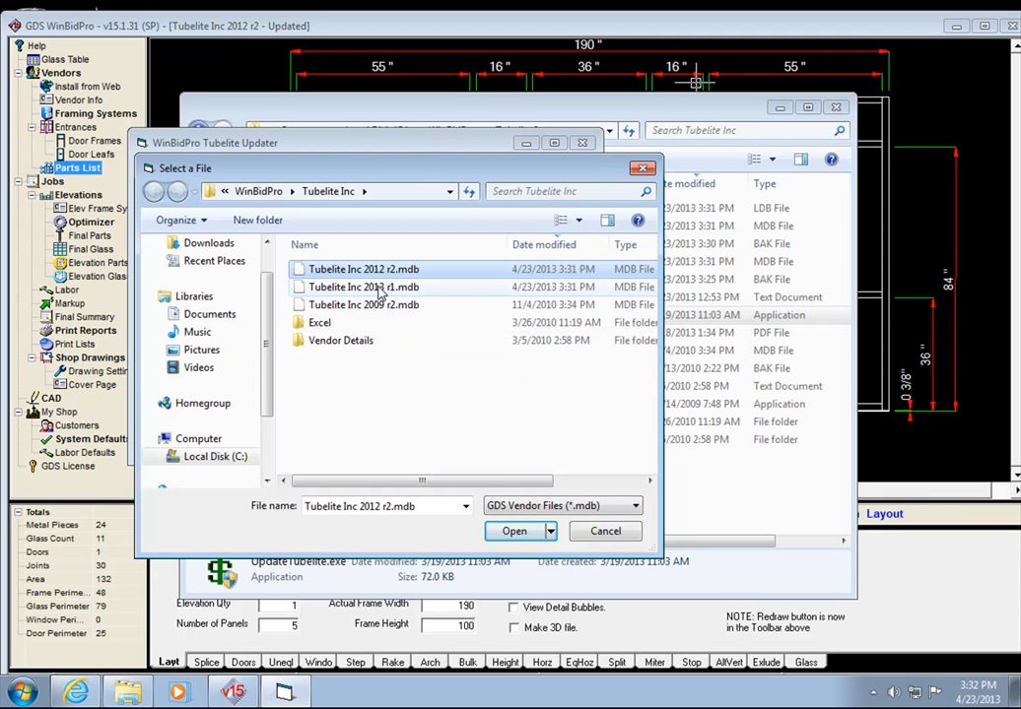
pyautogui.click(507, 532)
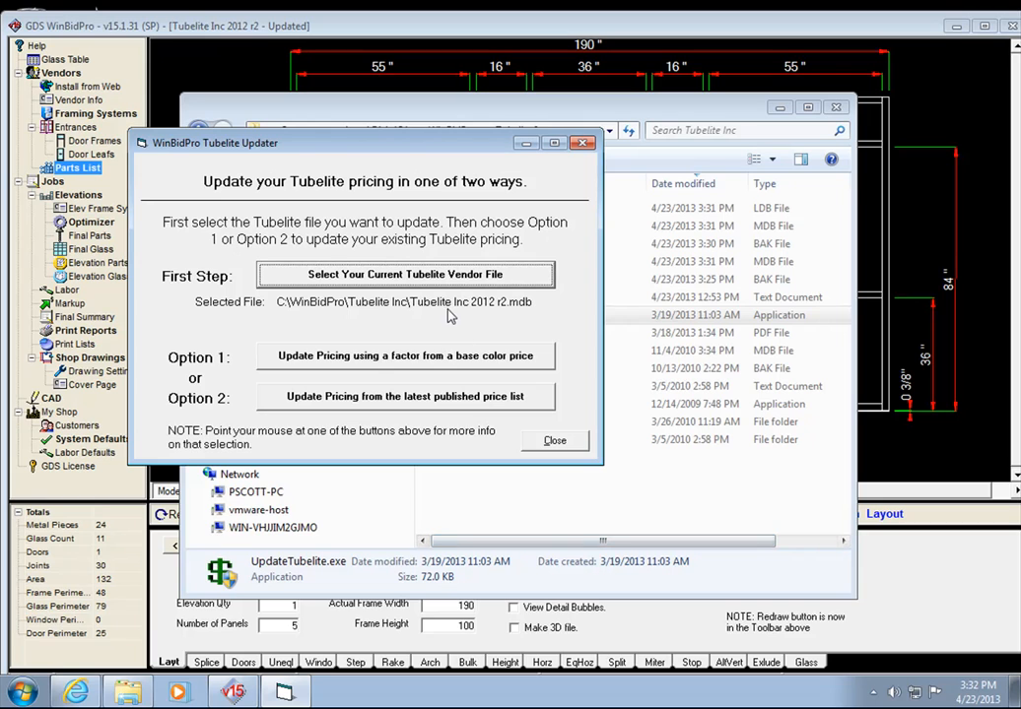
# - Update pricing by factor from the C1/DB/1P base price, using a 1.1 multiplier for GP-KynarPaint, and finish the update
pyautogui.click(338, 359)
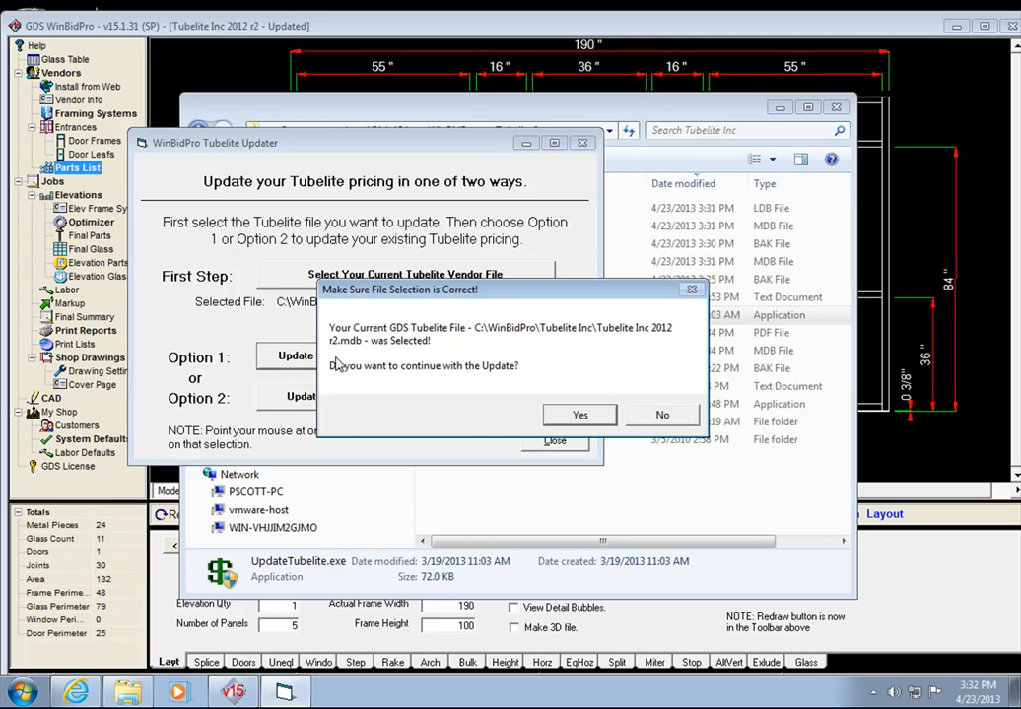
pyautogui.click(581, 417)
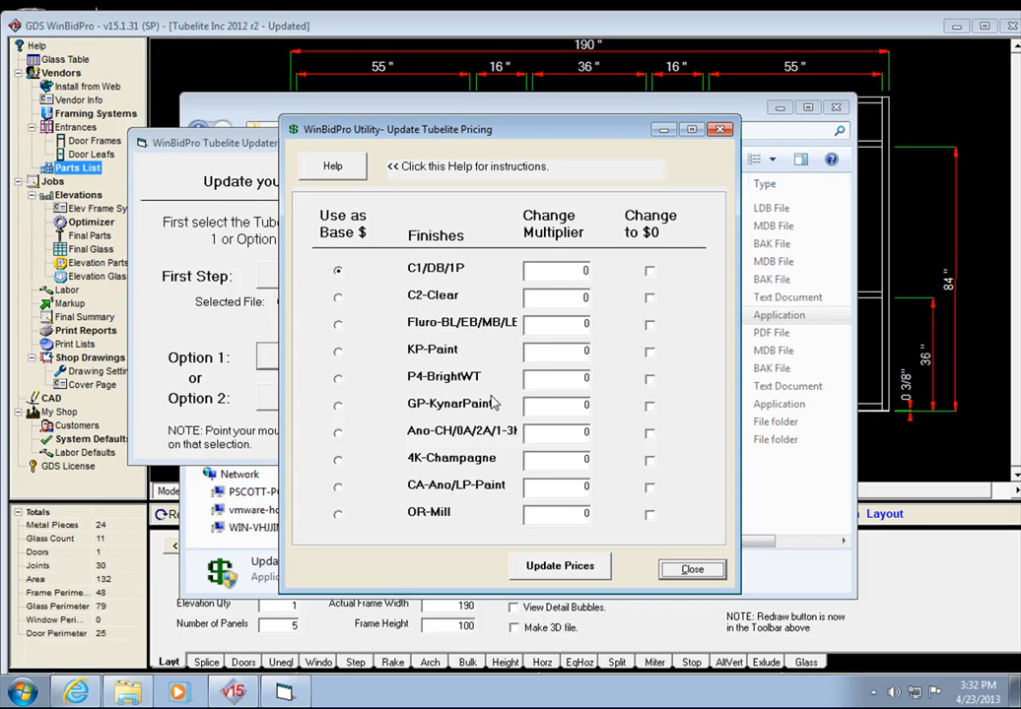
pyautogui.doubleClick(577, 408)
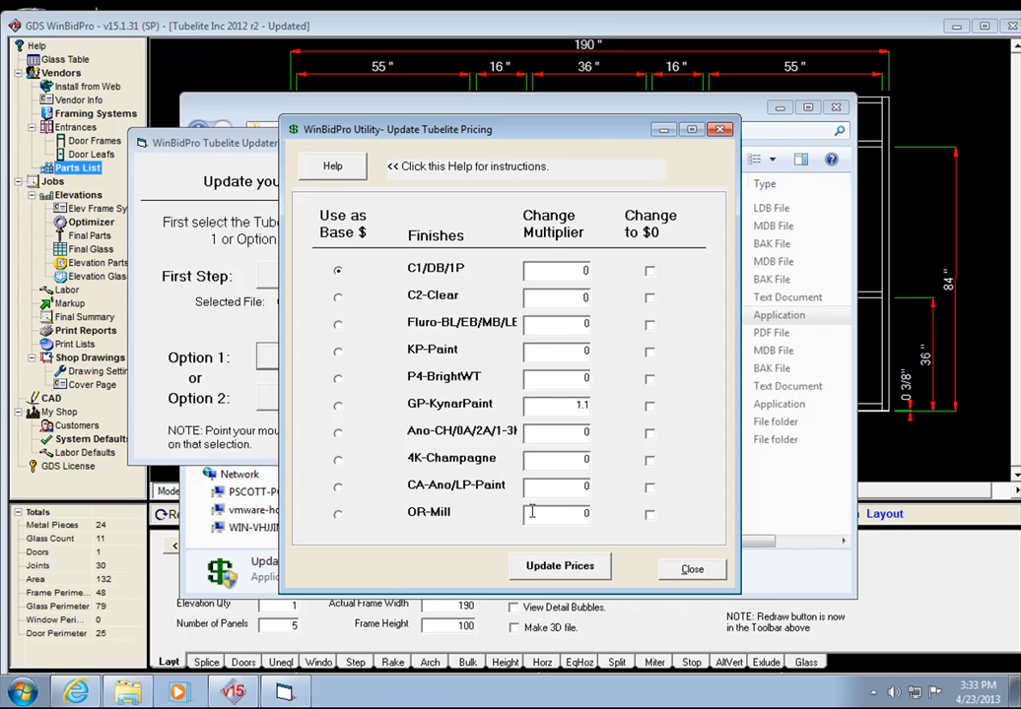
pyautogui.click(557, 570)
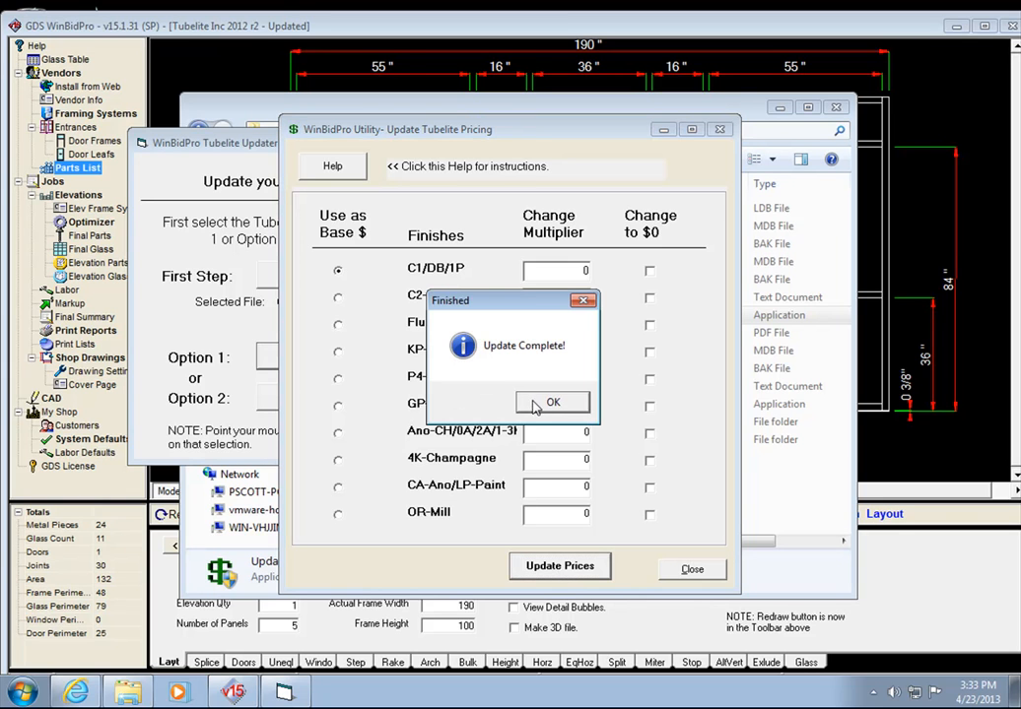
pyautogui.click(541, 406)
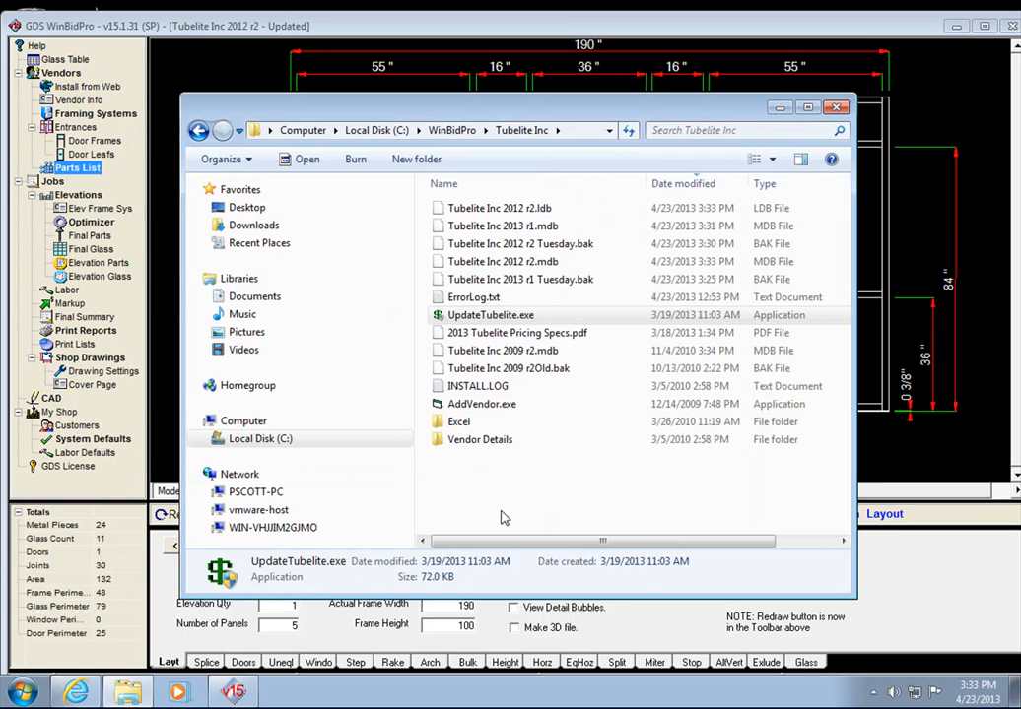
# - Switch back to WinBidPro and review the finish color price columns in the vendor's Parts List
pyautogui.click(168, 155)
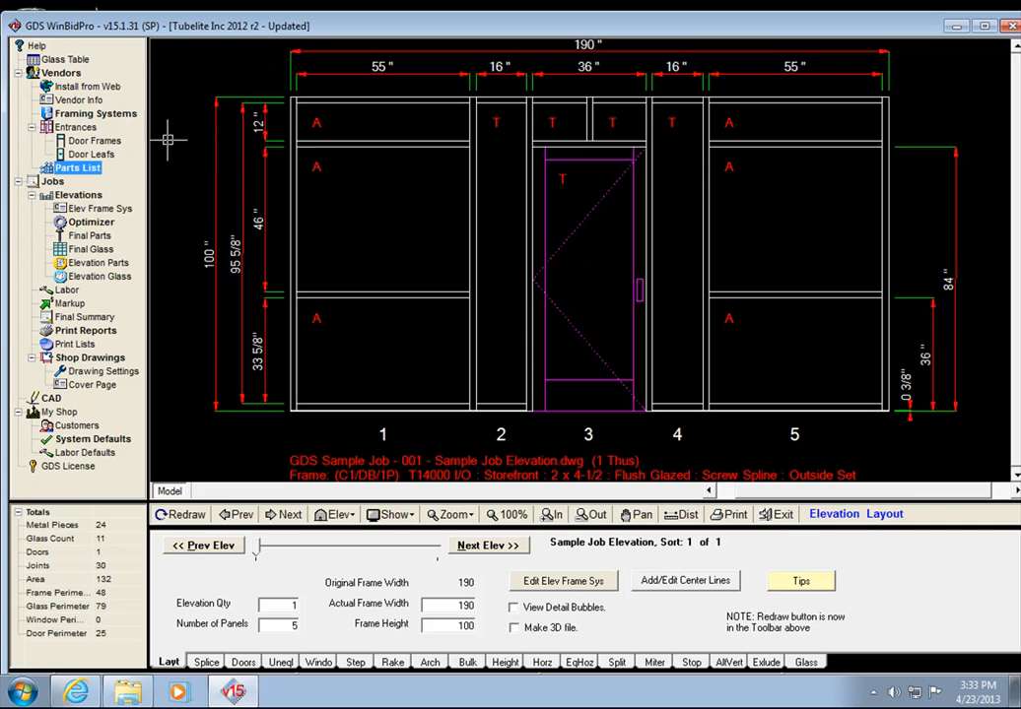
pyautogui.doubleClick(79, 169)
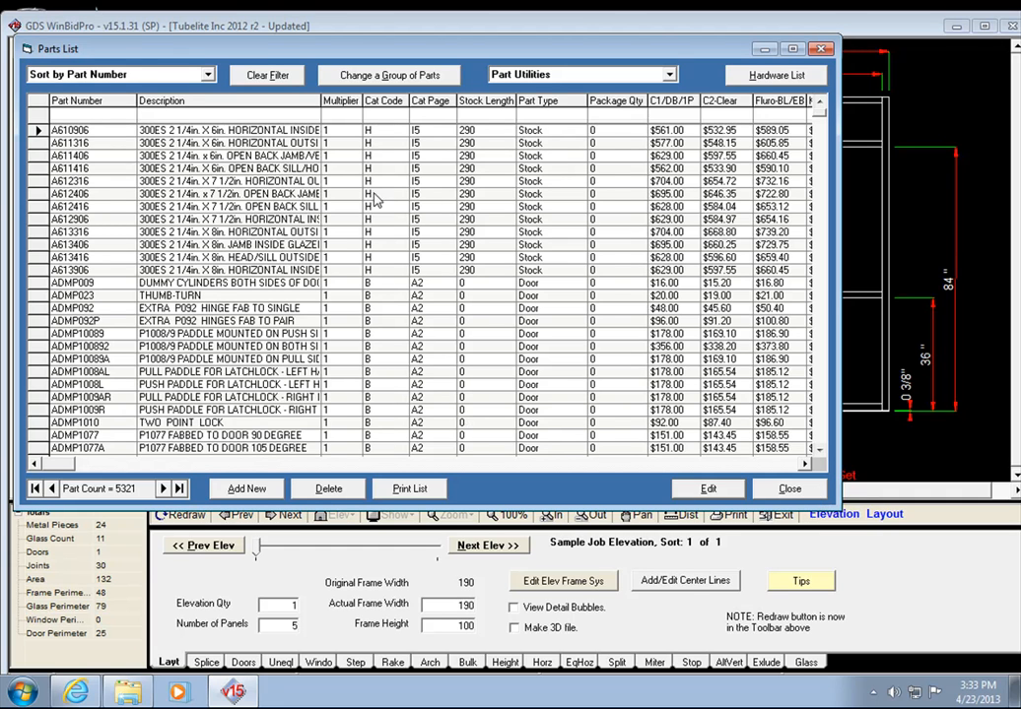
pyautogui.click(806, 465)
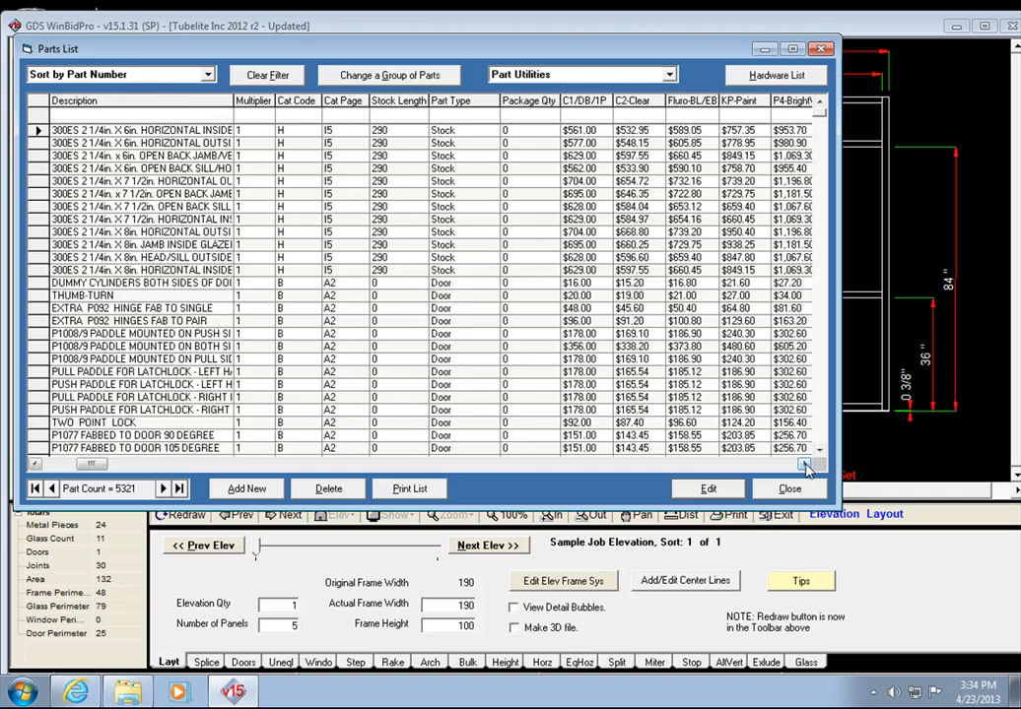
pyautogui.click(806, 465)
pyautogui.click(805, 465)
pyautogui.click(806, 465)
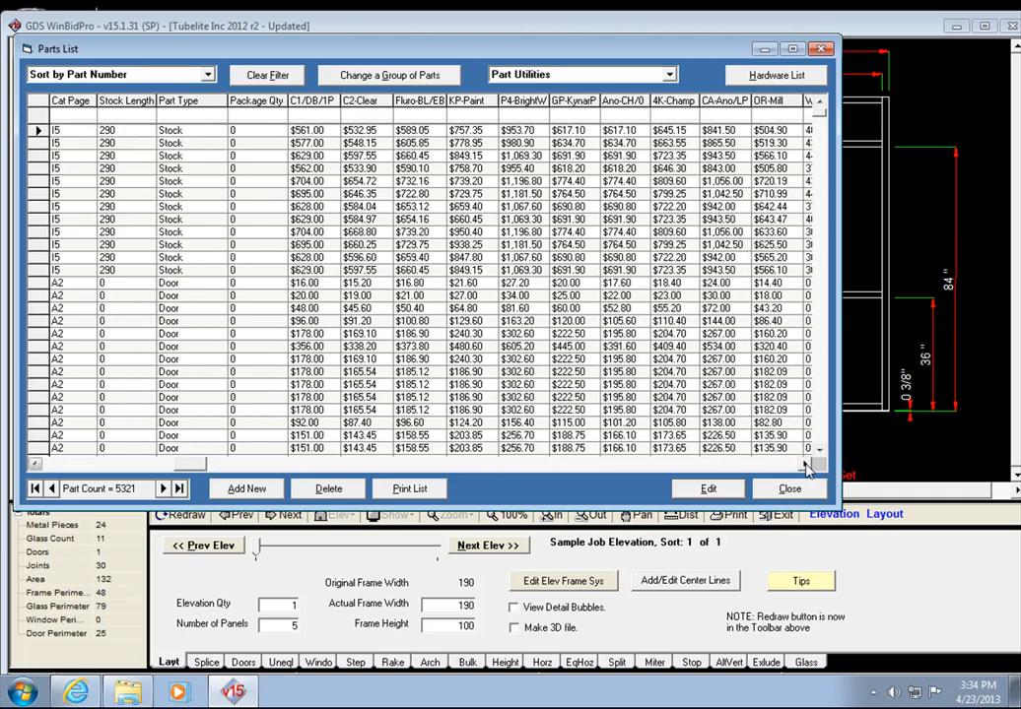
pyautogui.click(806, 467)
pyautogui.click(806, 467)
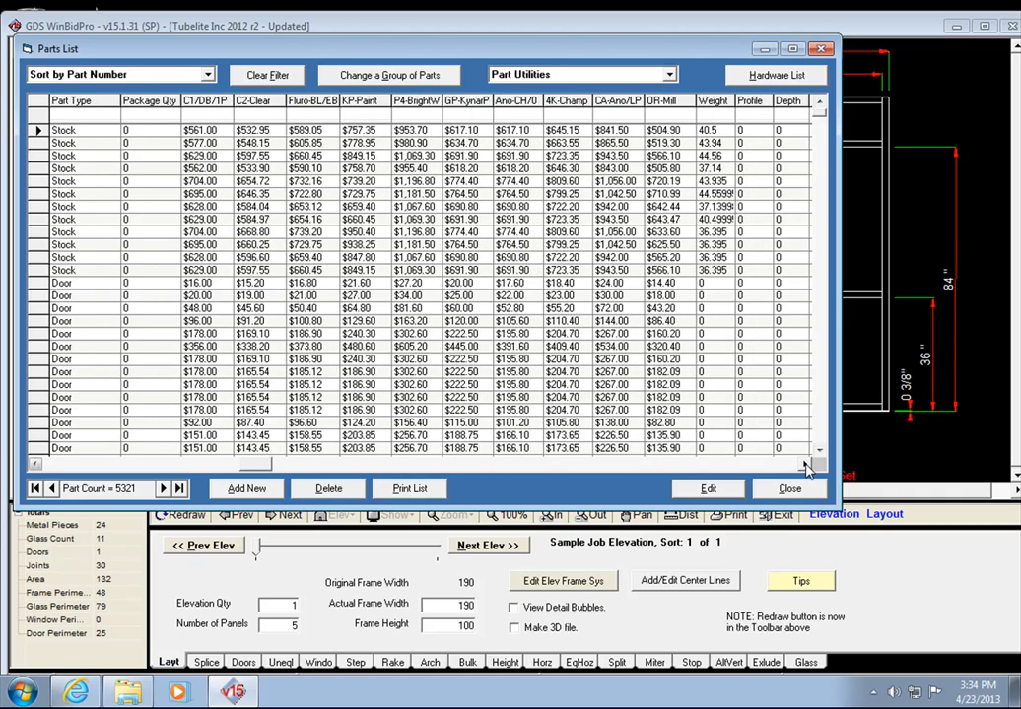
# - Check the first part's GP-KynarPaint price by multiplying its C1/DB/1P price of 561 by 1.1 in Calculator
pyautogui.click(198, 131)
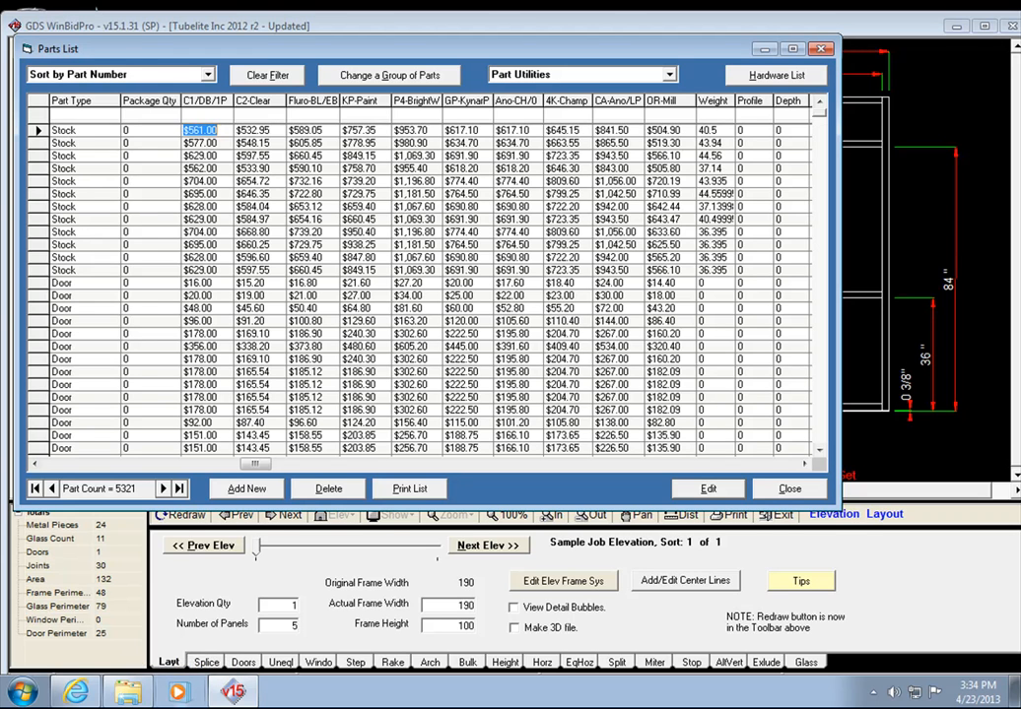
pyautogui.click(24, 694)
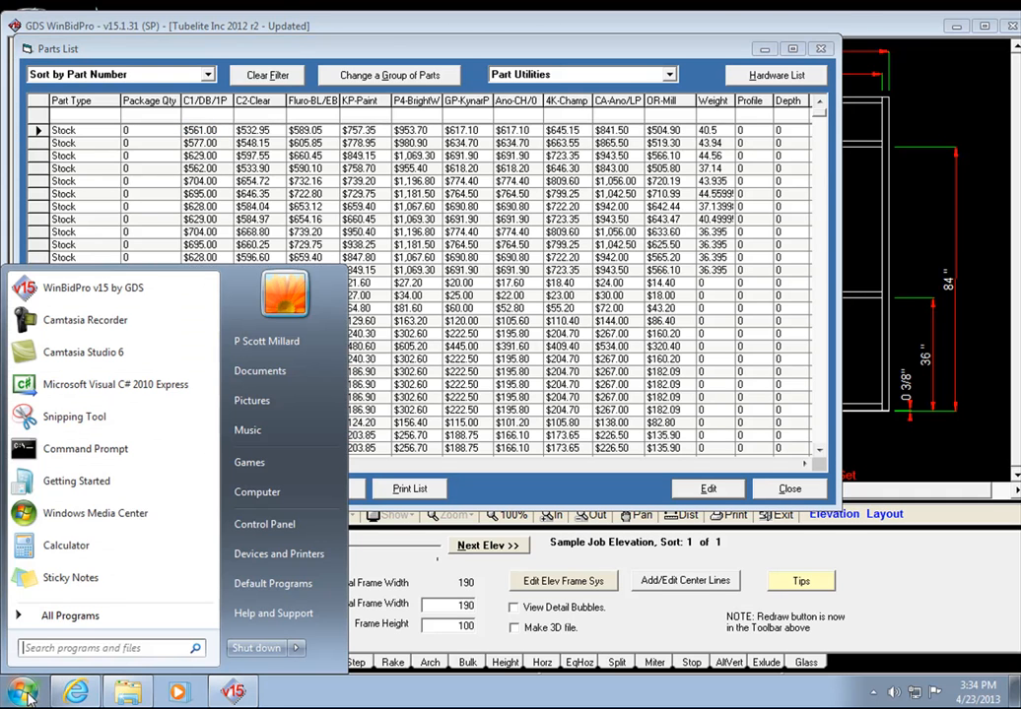
pyautogui.click(98, 548)
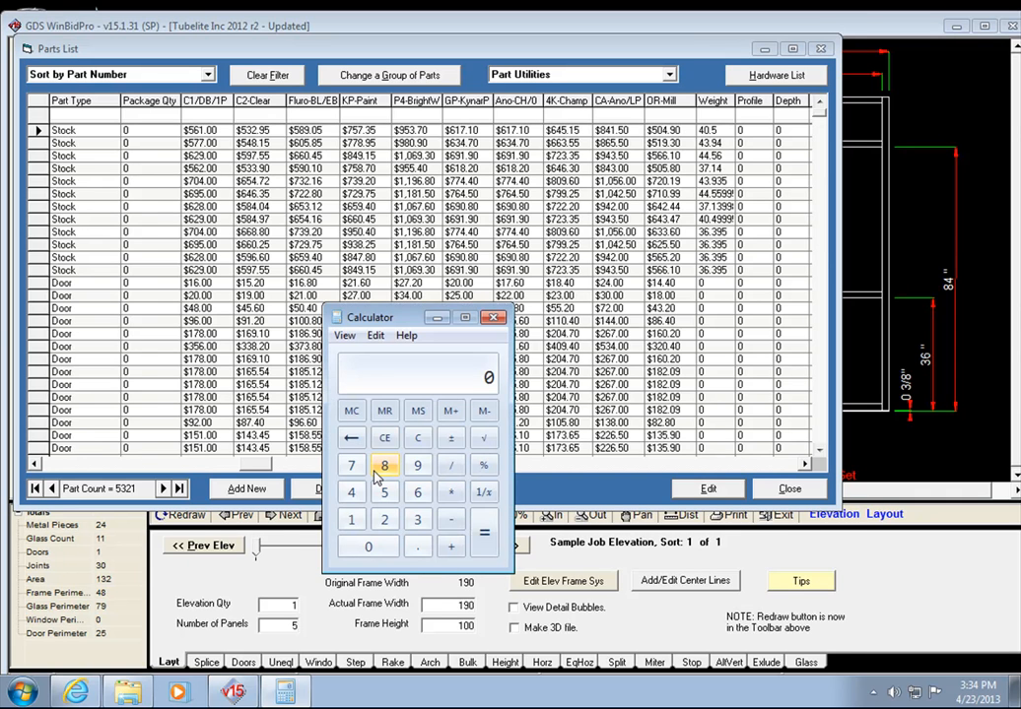
pyautogui.write('1')
pyautogui.write('*1.1')
pyautogui.press('Return')
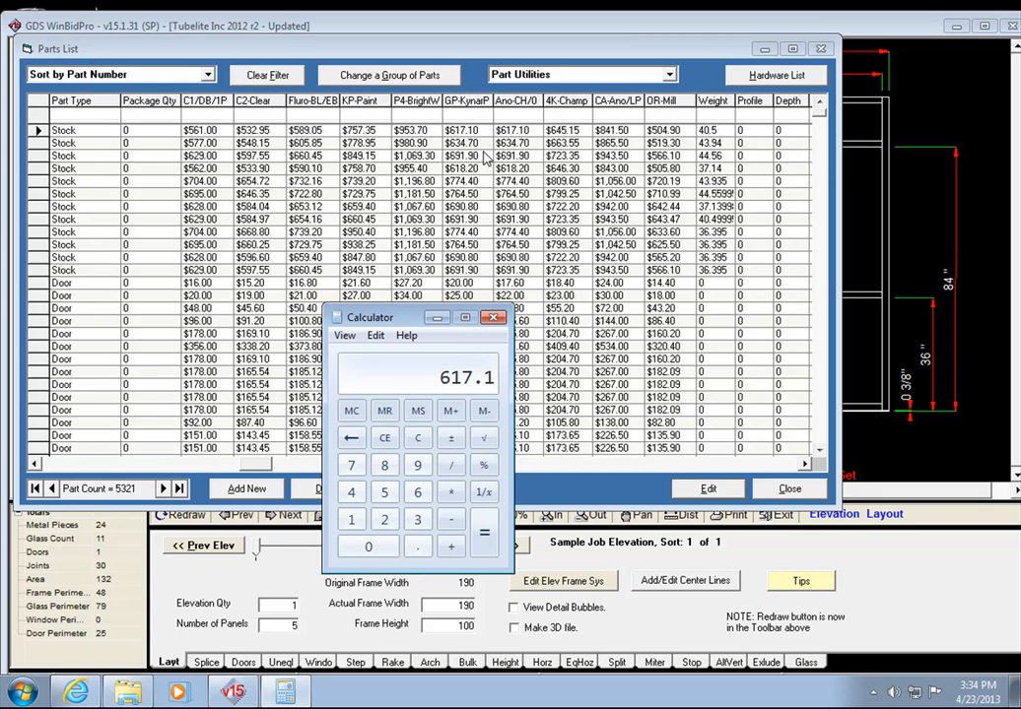
# - Close Calculator and the Parts List, and exit WinBidPro
pyautogui.click(494, 320)
pyautogui.click(790, 489)
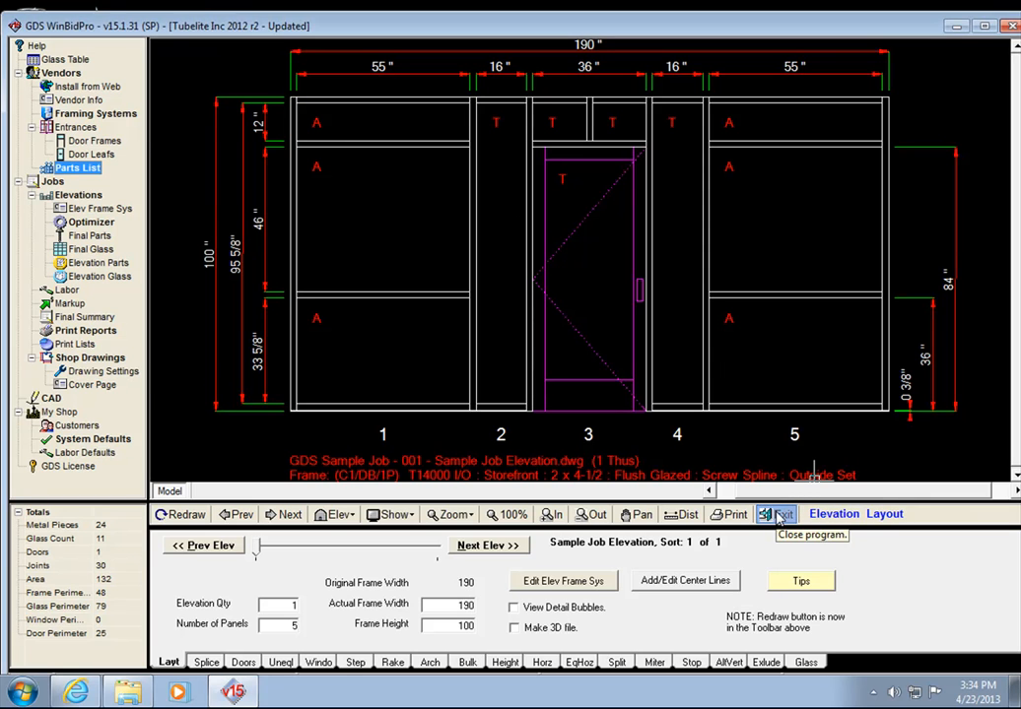
pyautogui.click(781, 516)
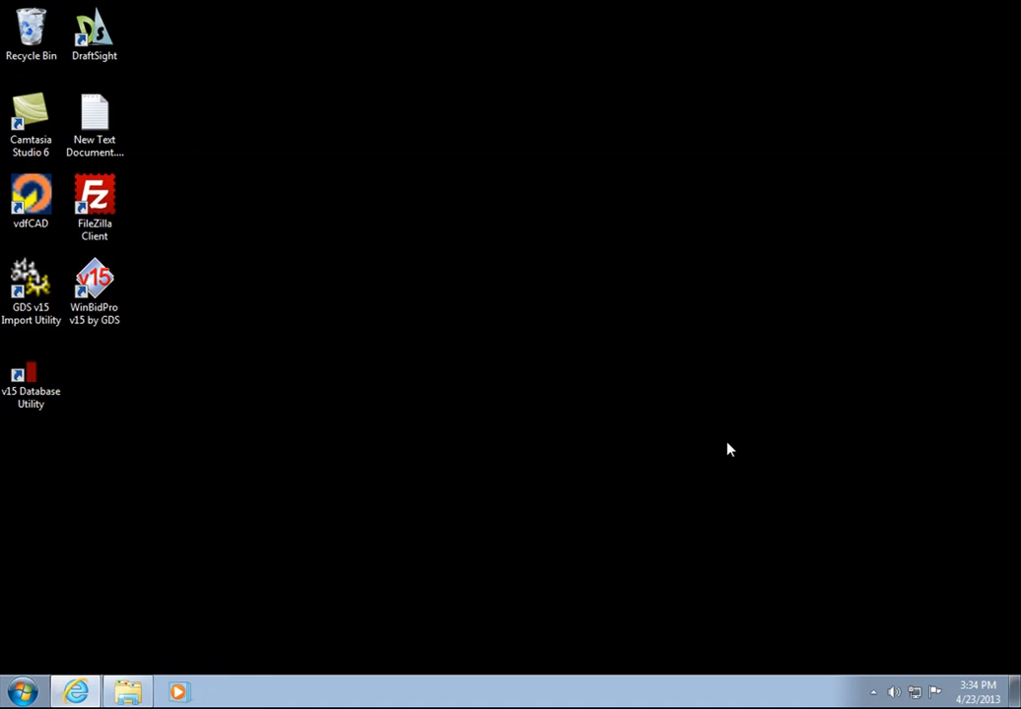